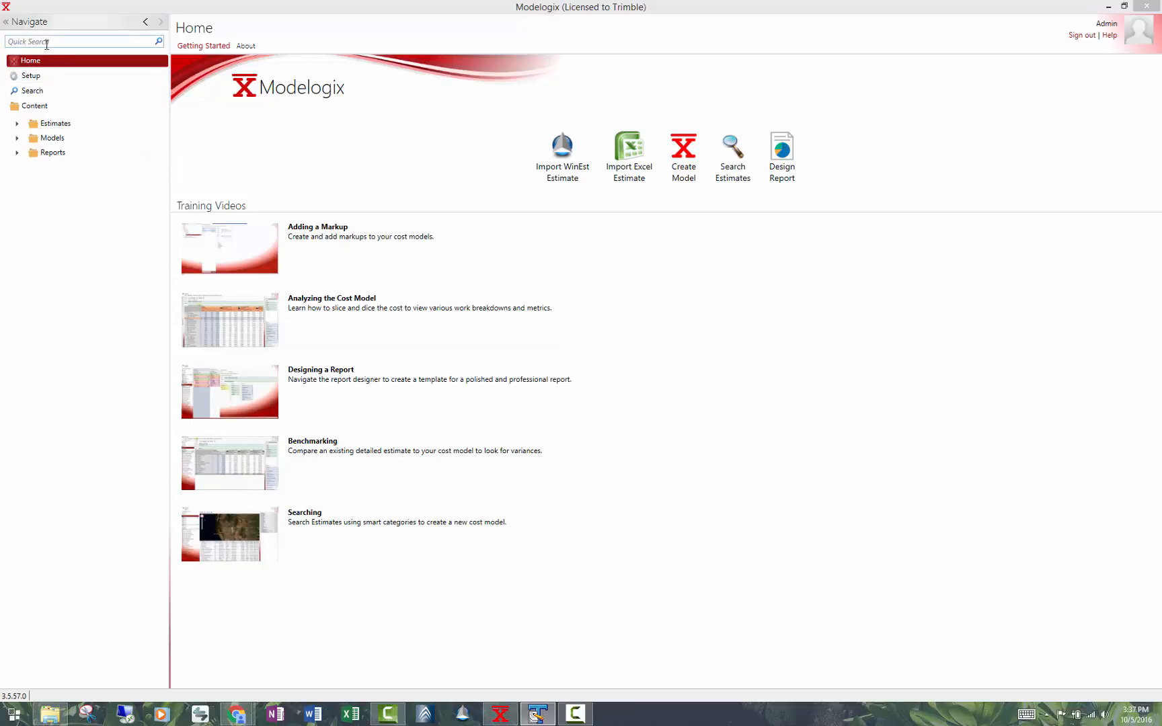
Look through the contents of the Estimates, Models and Reports folders, and view the program's version and licence information.
{"action": "left_click", "coordinate": [17, 124]}
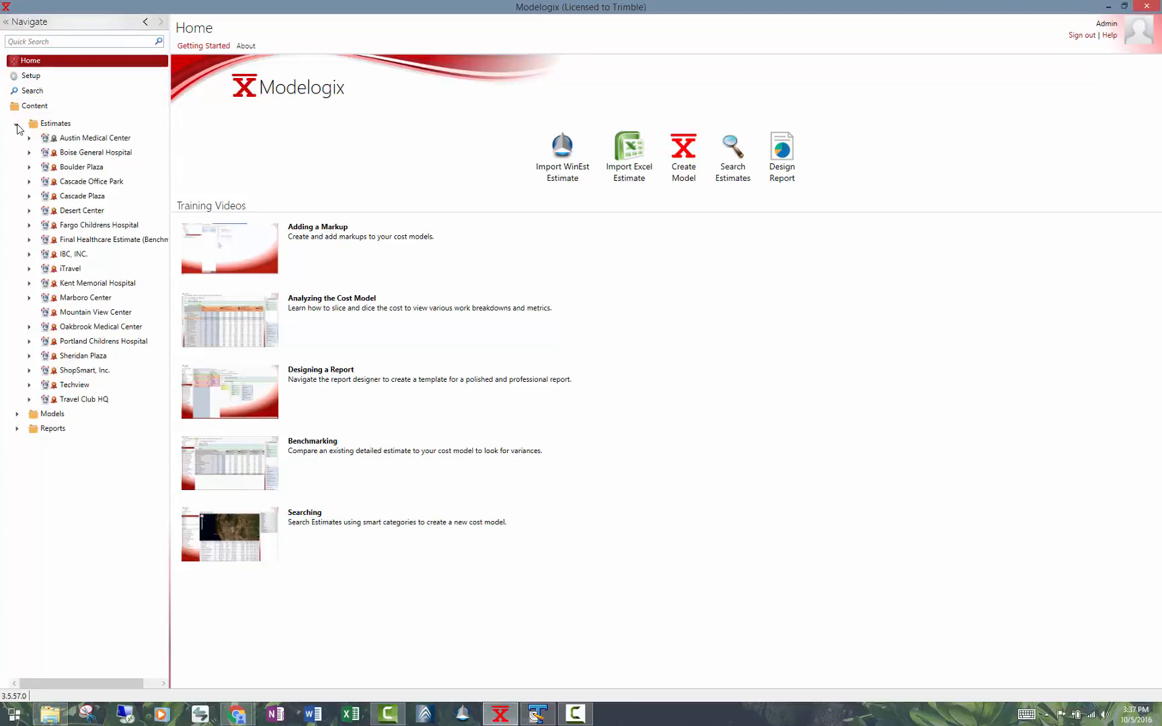
{"action": "left_click", "coordinate": [17, 125]}
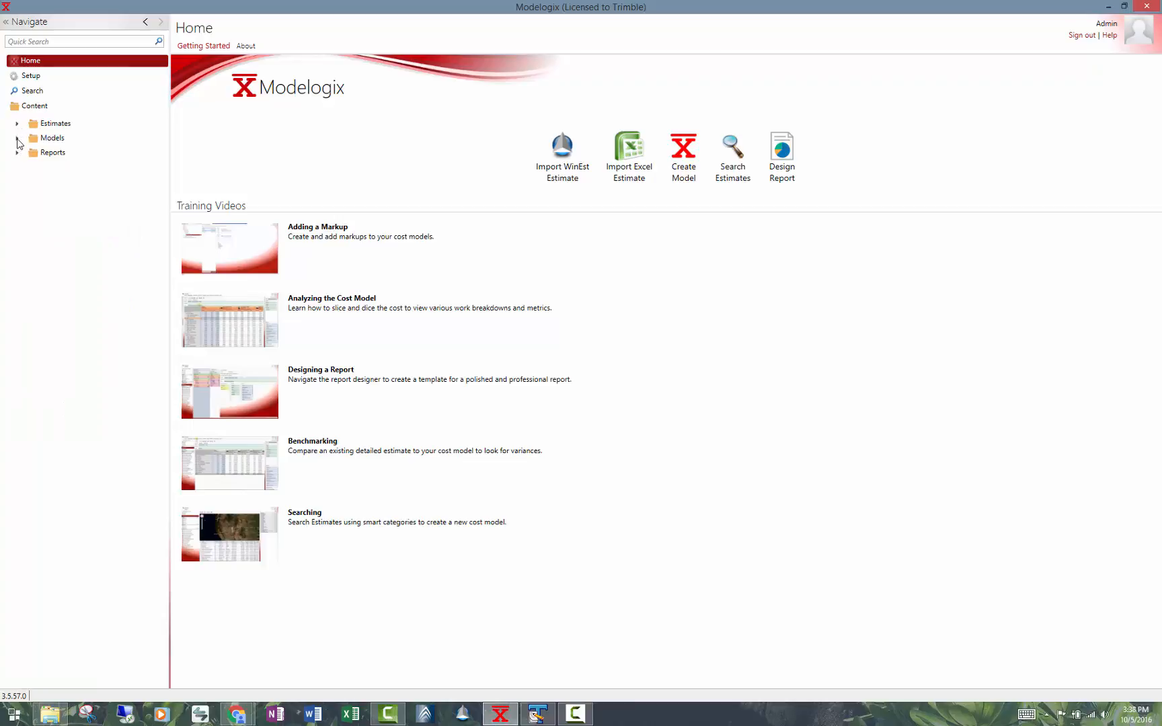
{"action": "left_click", "coordinate": [17, 138]}
{"action": "left_click", "coordinate": [17, 138]}
{"action": "left_click", "coordinate": [16, 153]}
{"action": "left_click", "coordinate": [17, 154]}
{"action": "left_click", "coordinate": [17, 124]}
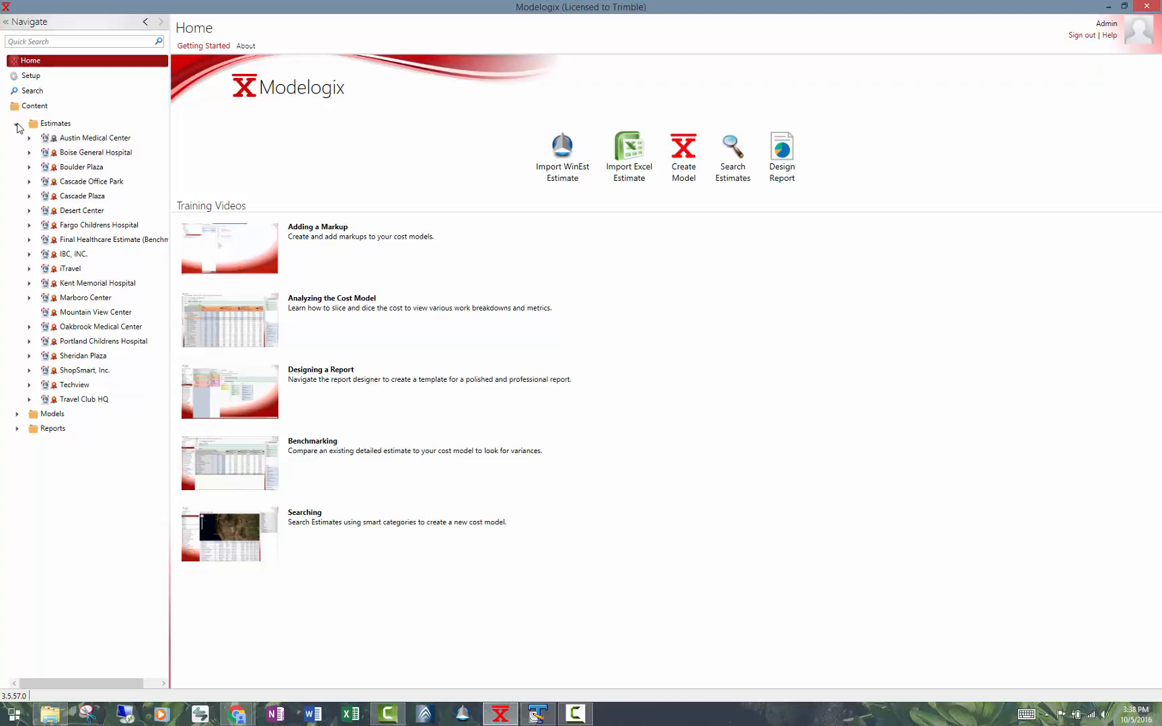
{"action": "left_click", "coordinate": [17, 124]}
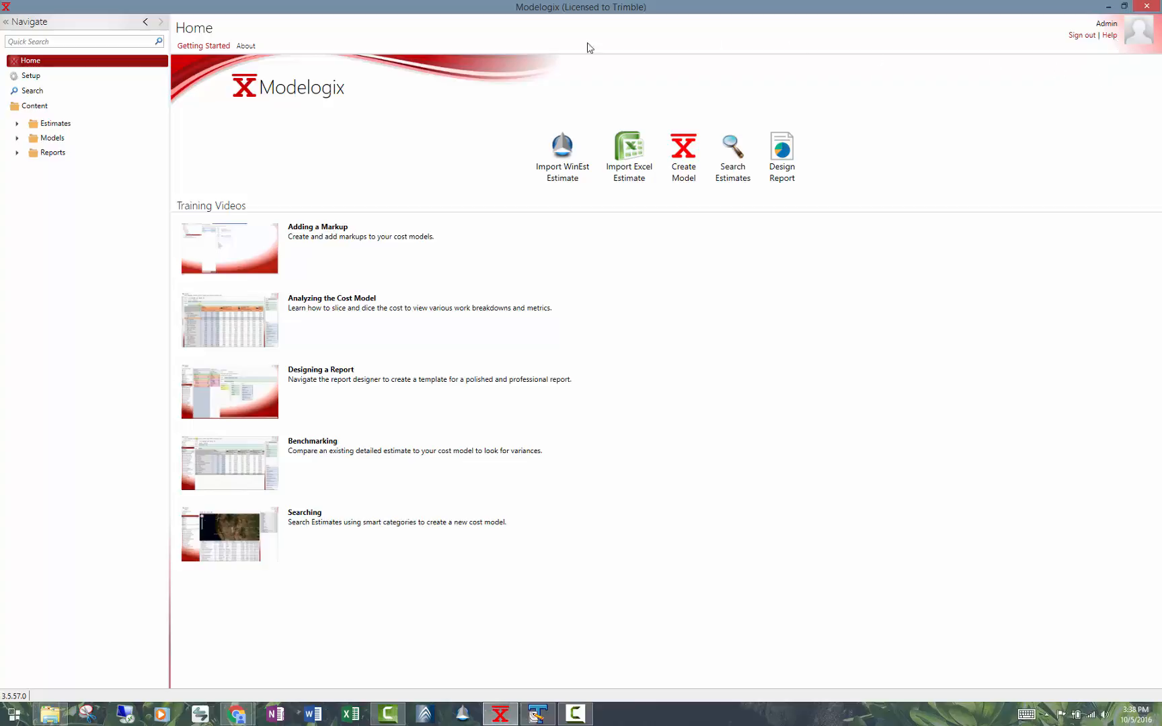
{"action": "left_click", "coordinate": [245, 47]}
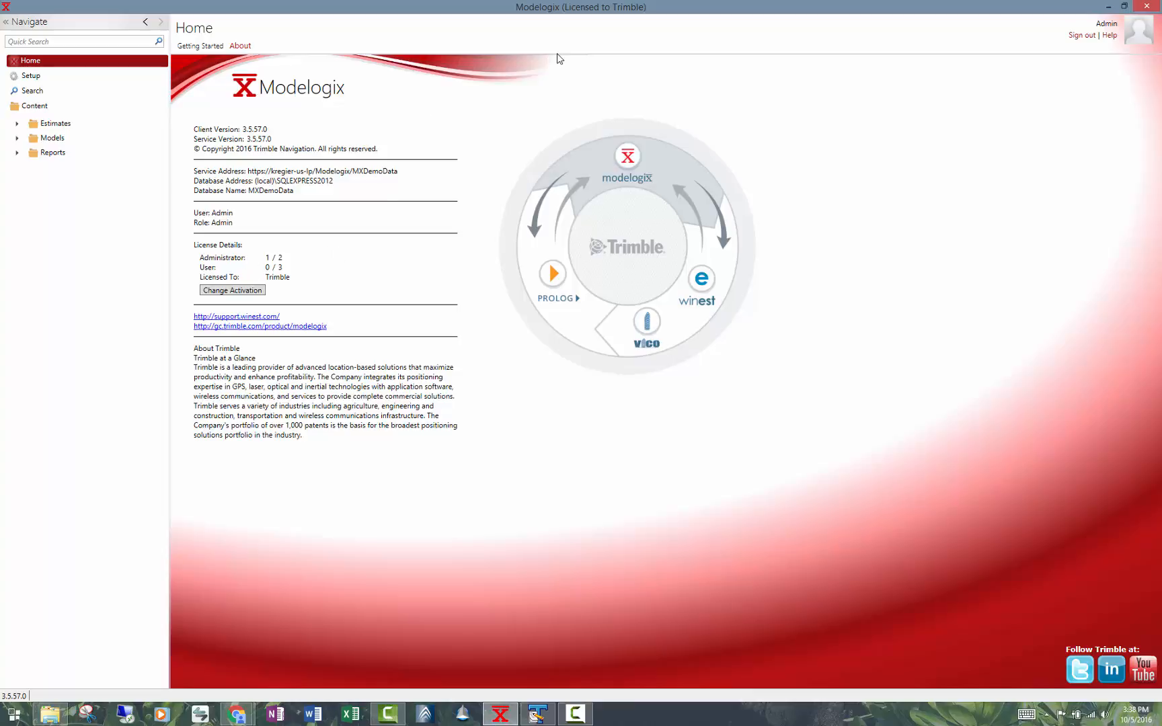
{"action": "left_click", "coordinate": [201, 46]}
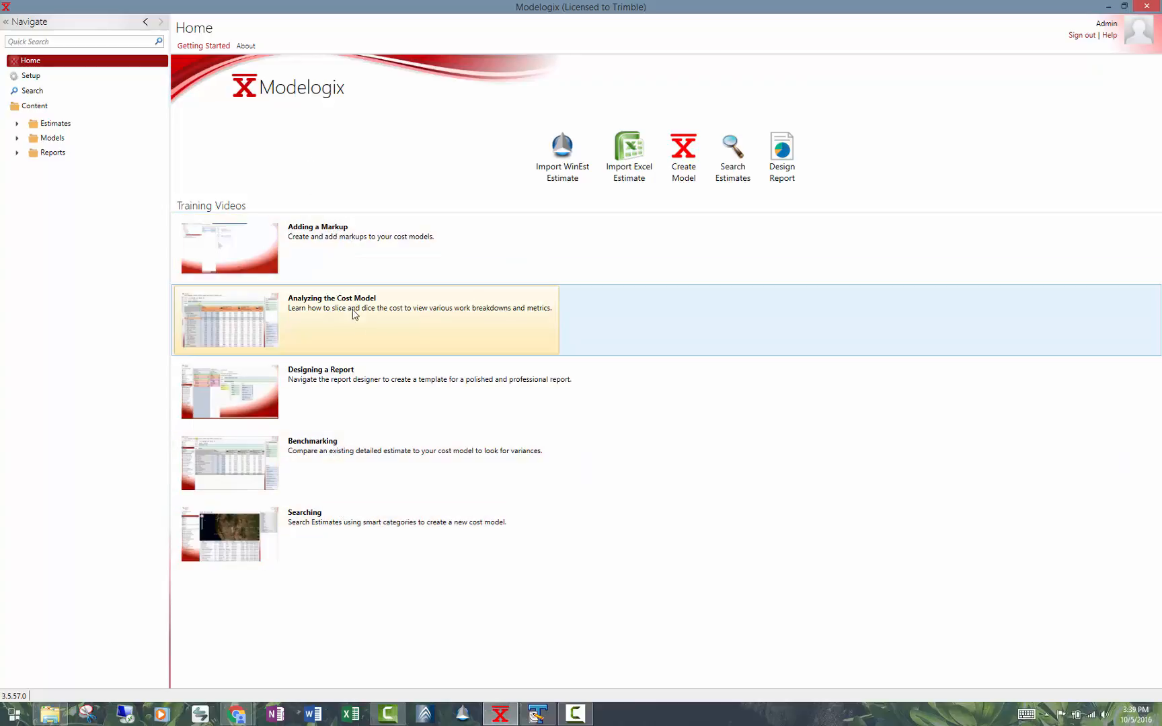
Review the setup pages for cost indices, markups, metrics, options, smart categories and WBS tables.
{"action": "left_click", "coordinate": [31, 75]}
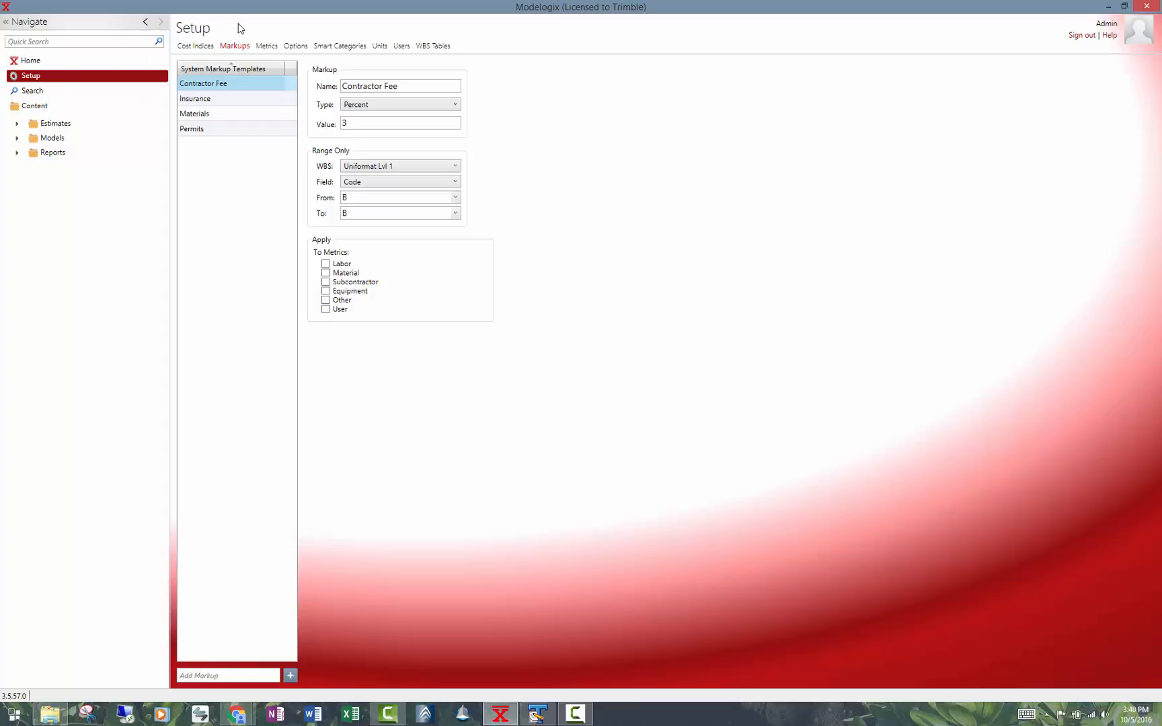
{"action": "left_click", "coordinate": [204, 45]}
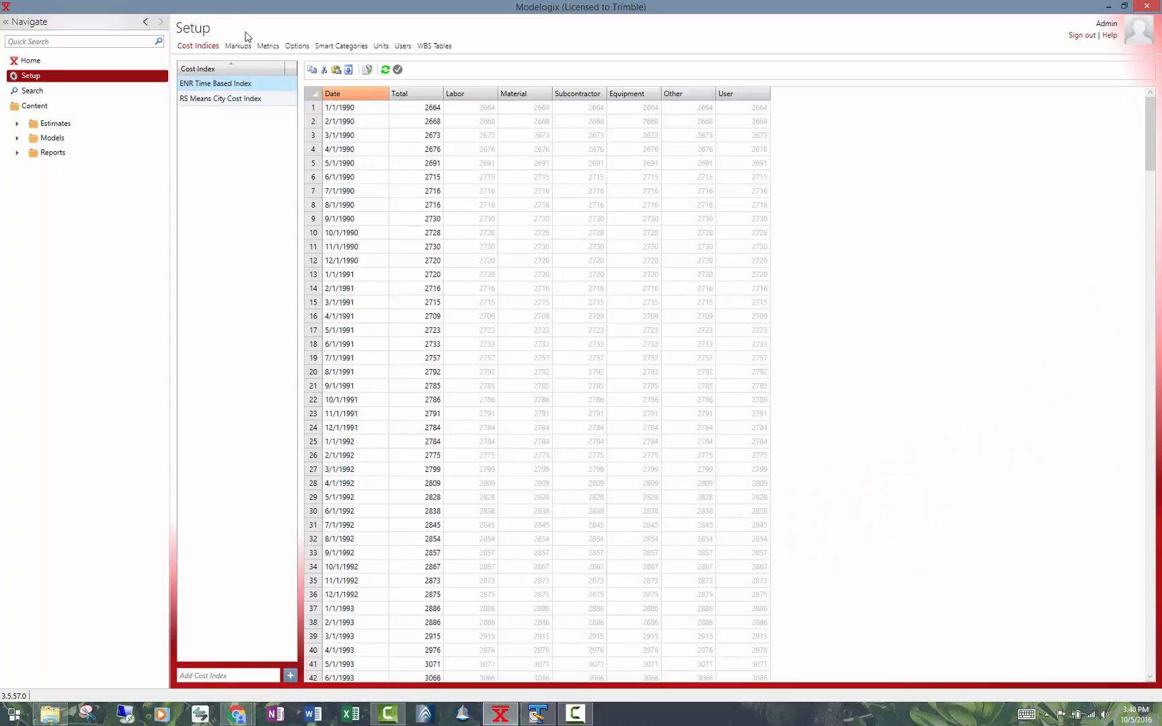
{"action": "left_click", "coordinate": [238, 47]}
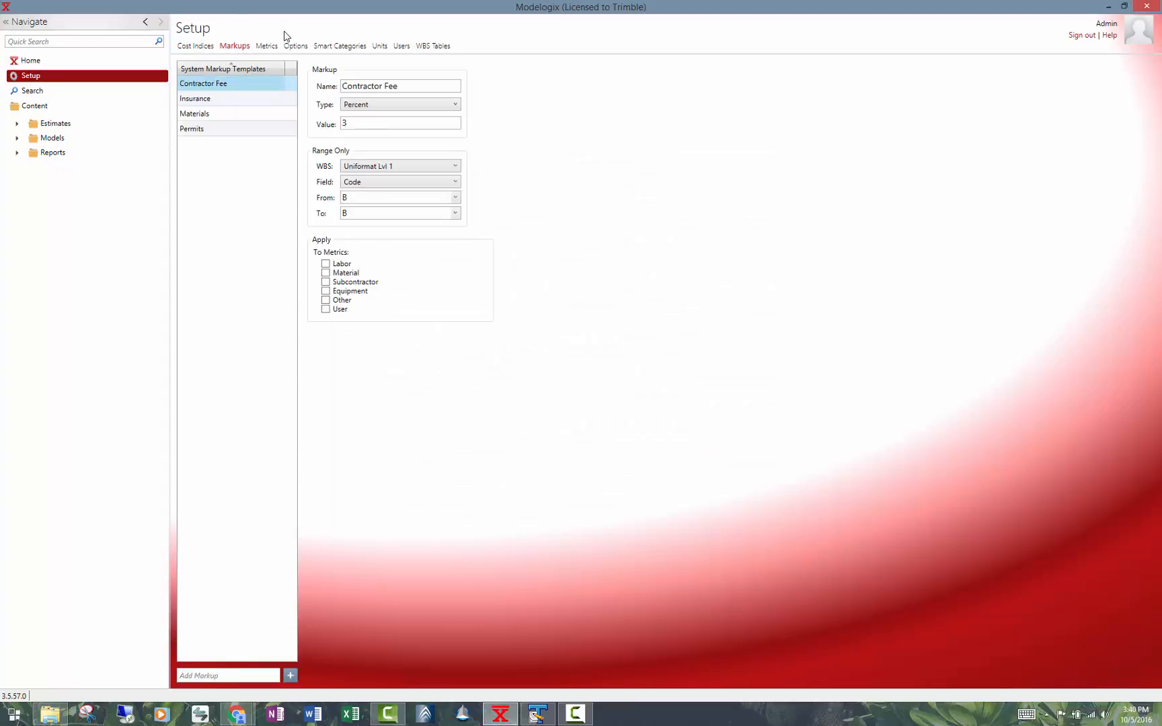
{"action": "left_click", "coordinate": [267, 46]}
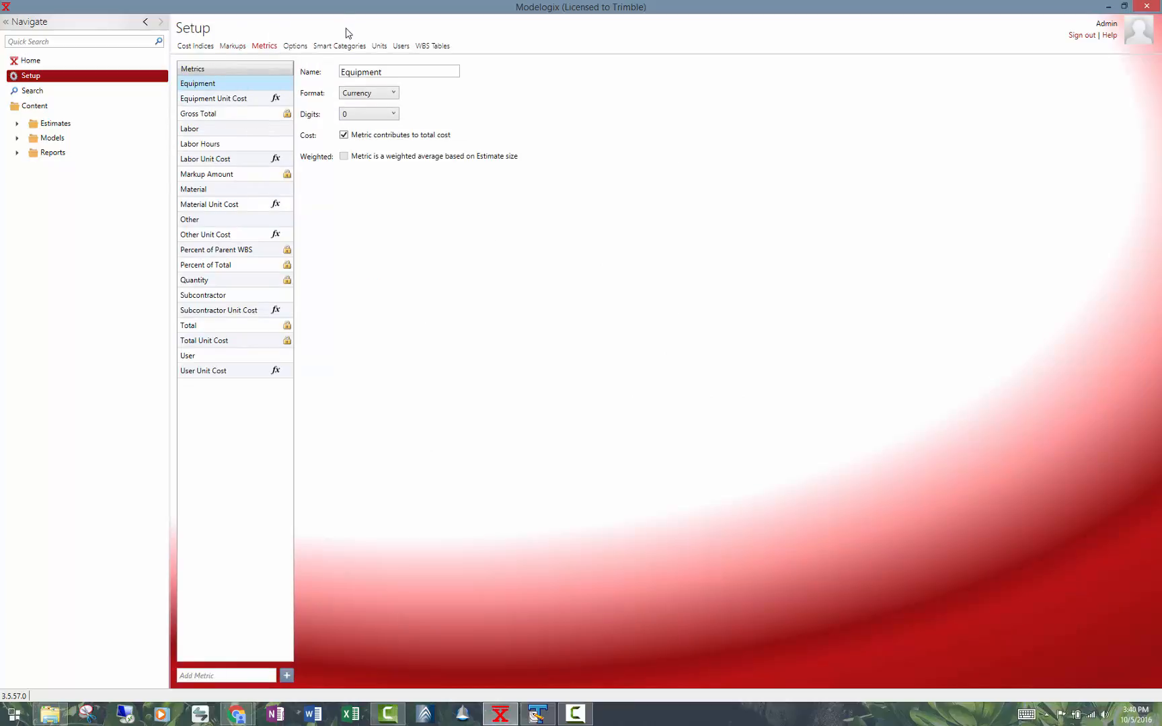
{"action": "left_click", "coordinate": [302, 46]}
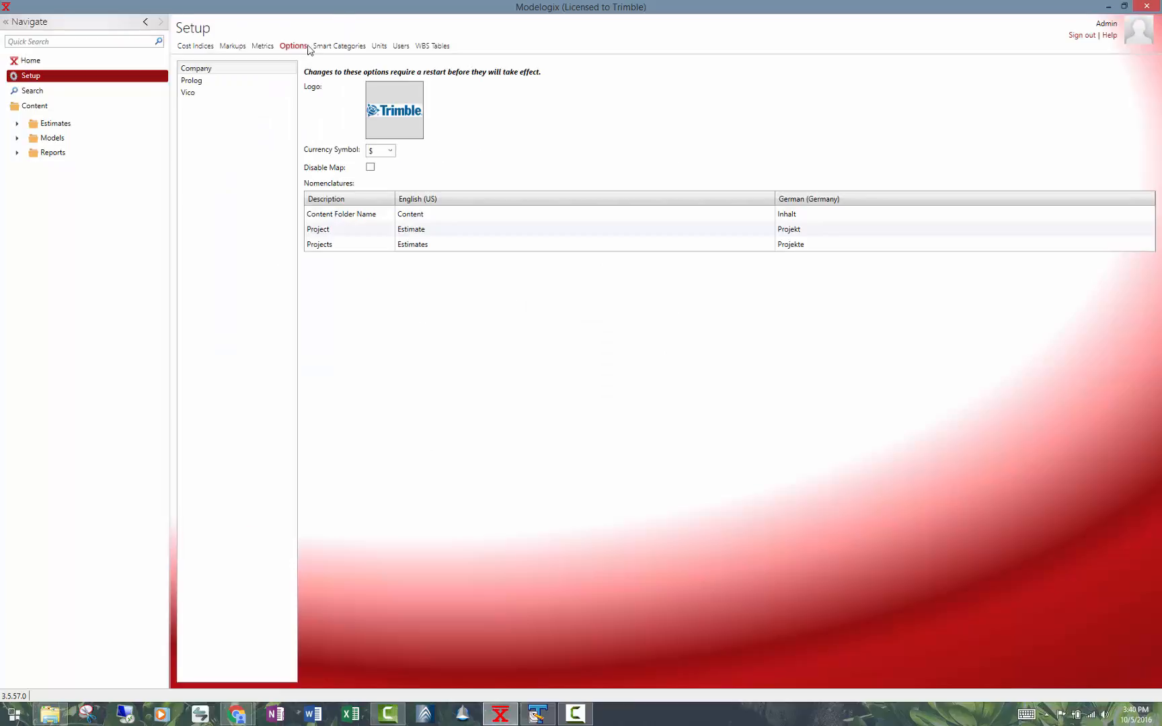
{"action": "left_click", "coordinate": [338, 47]}
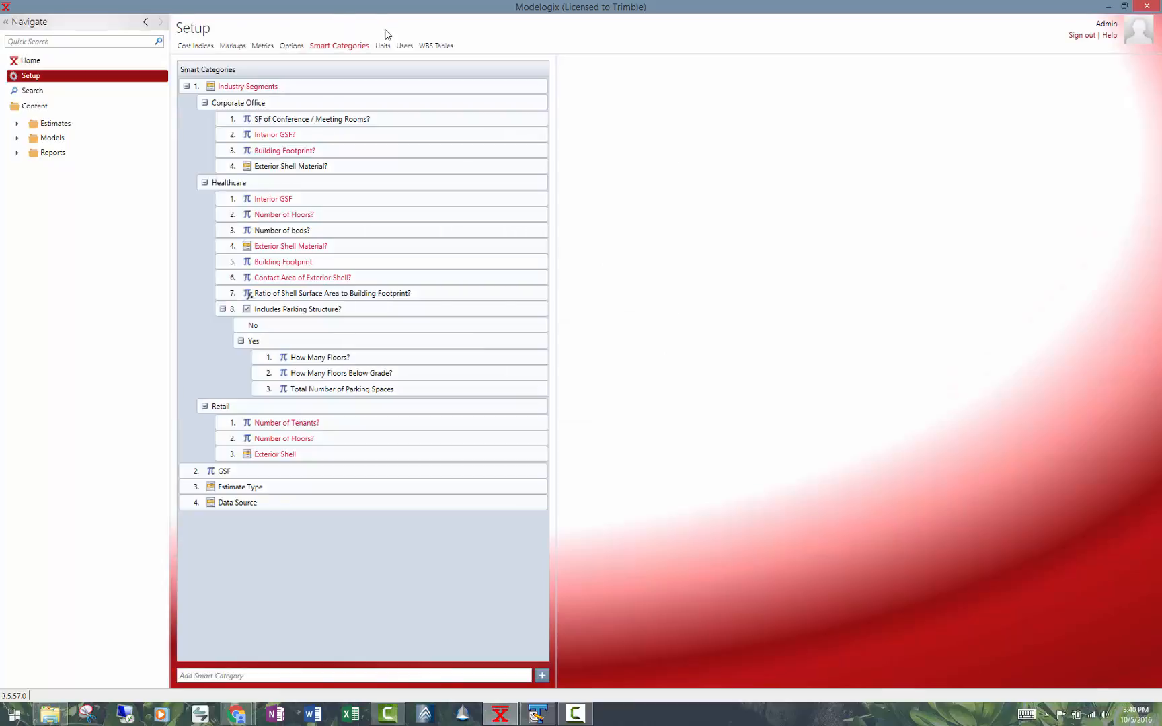
{"action": "left_click", "coordinate": [444, 47]}
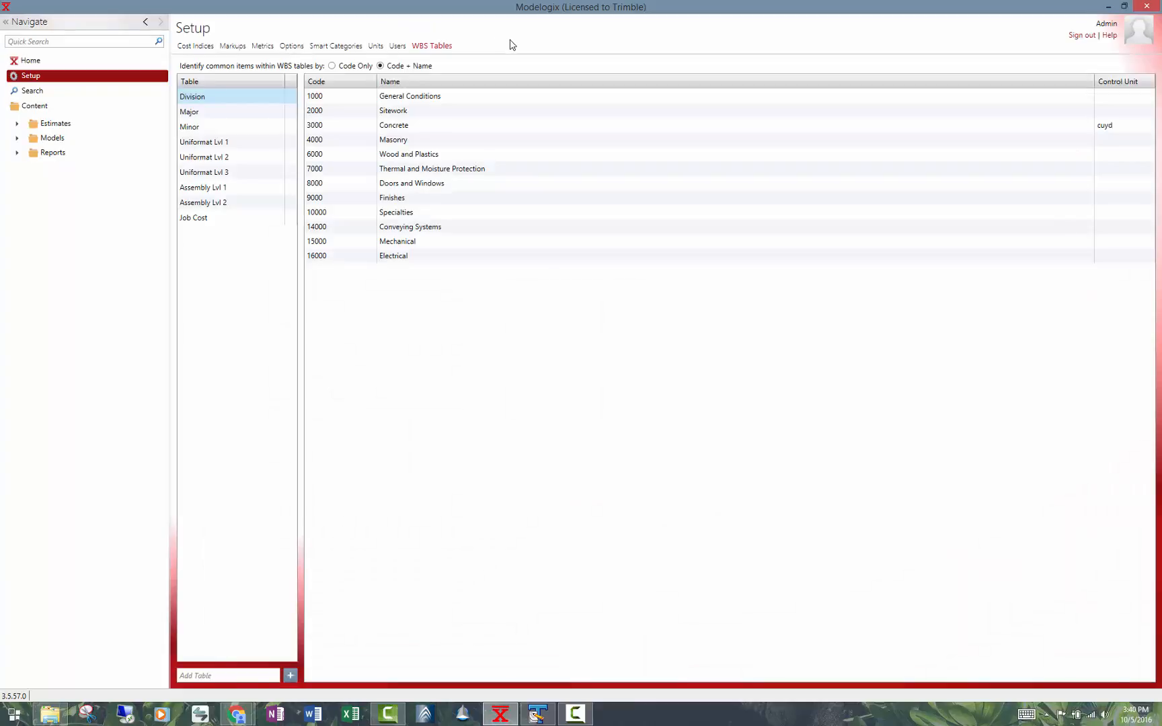
Open the estimate search and locate the Boise General Hospital estimate on the map.
{"action": "left_click", "coordinate": [46, 94]}
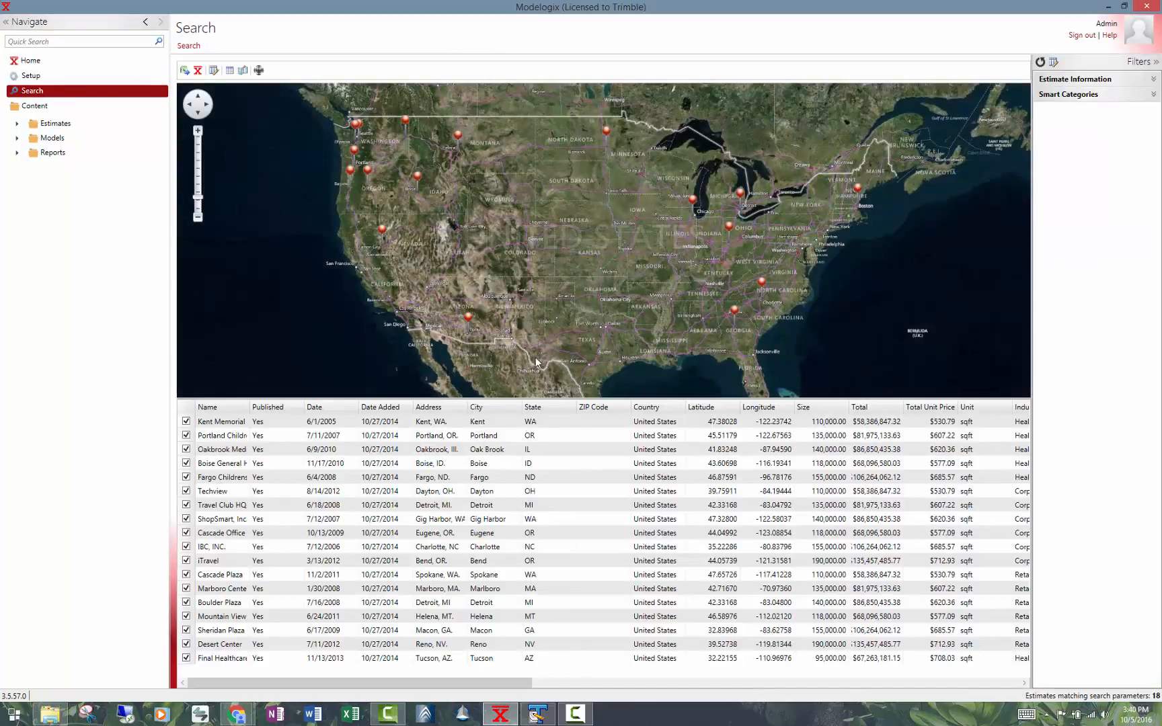
{"action": "left_click", "coordinate": [277, 466]}
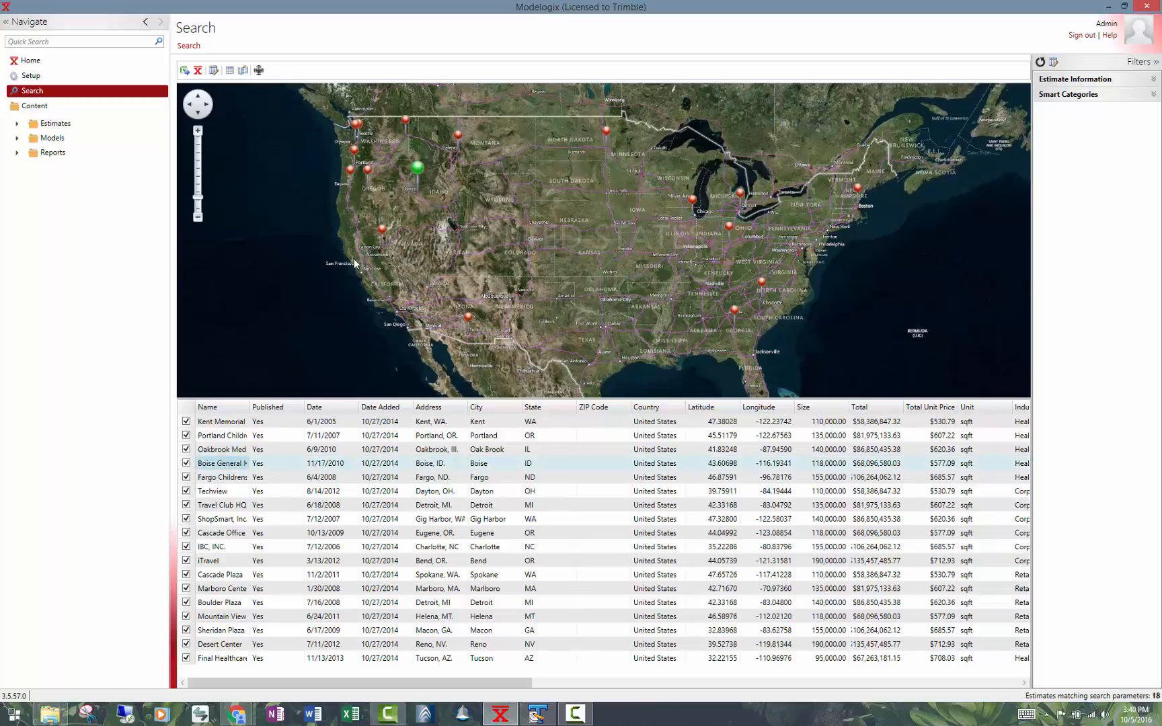
{"action": "mouse_move", "coordinate": [414, 180]}
Review the estimate information and GSF filters, and limit the search results to the Healthcare industry segment.
{"action": "left_click", "coordinate": [1154, 79]}
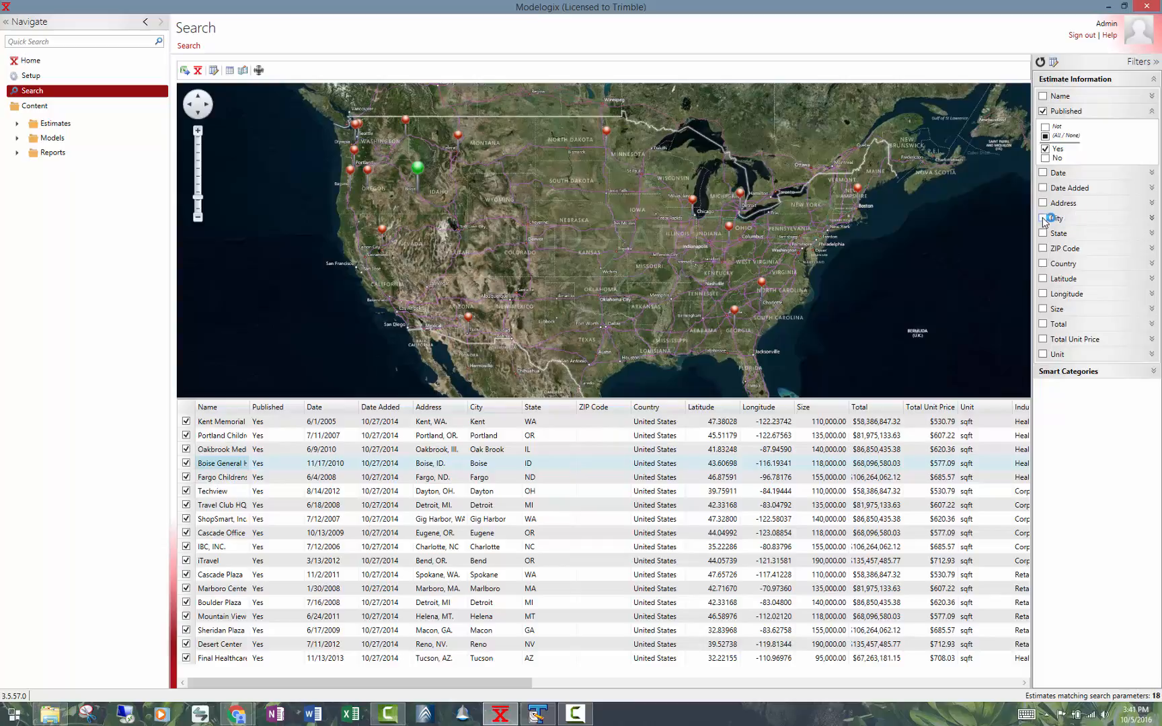
{"action": "left_click", "coordinate": [1154, 79]}
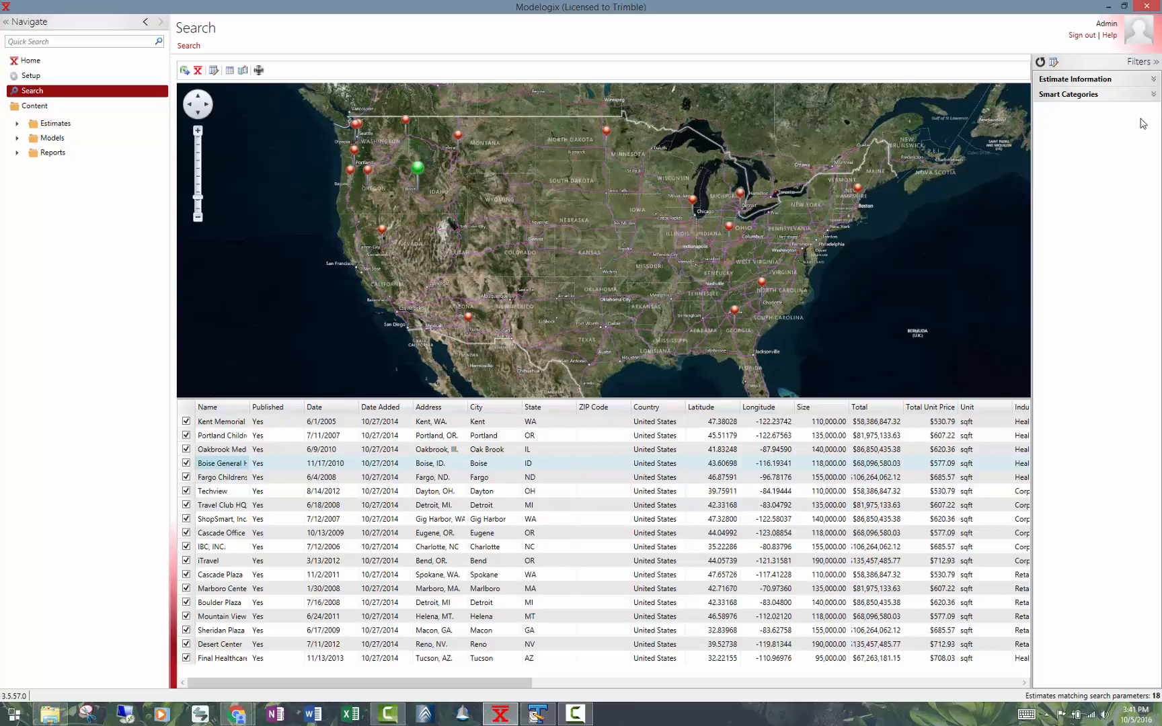
{"action": "left_click", "coordinate": [1154, 95]}
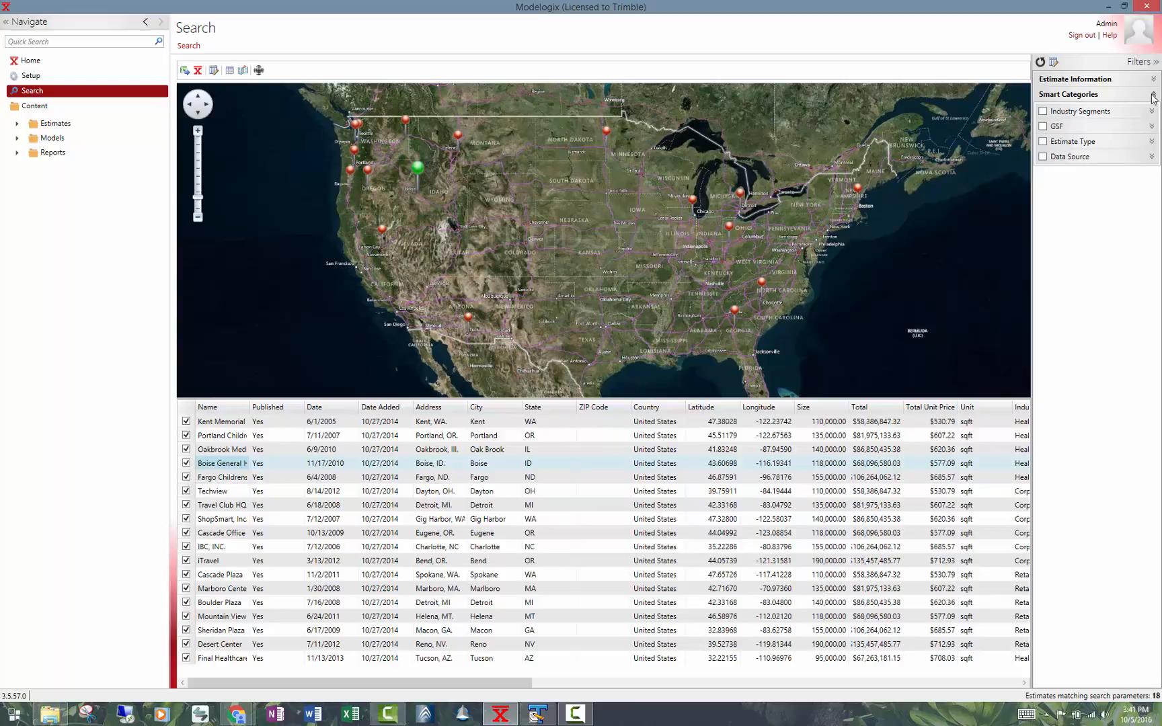
{"action": "left_click", "coordinate": [1042, 112]}
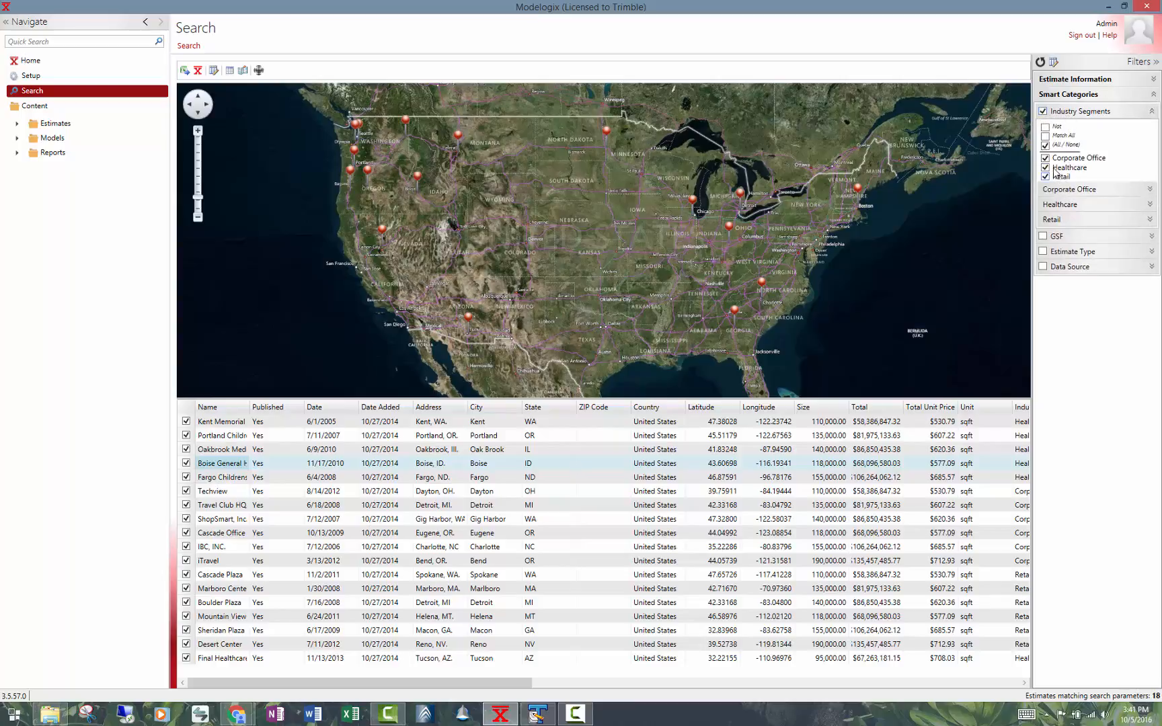
{"action": "left_click", "coordinate": [1044, 158]}
{"action": "left_click", "coordinate": [1046, 177]}
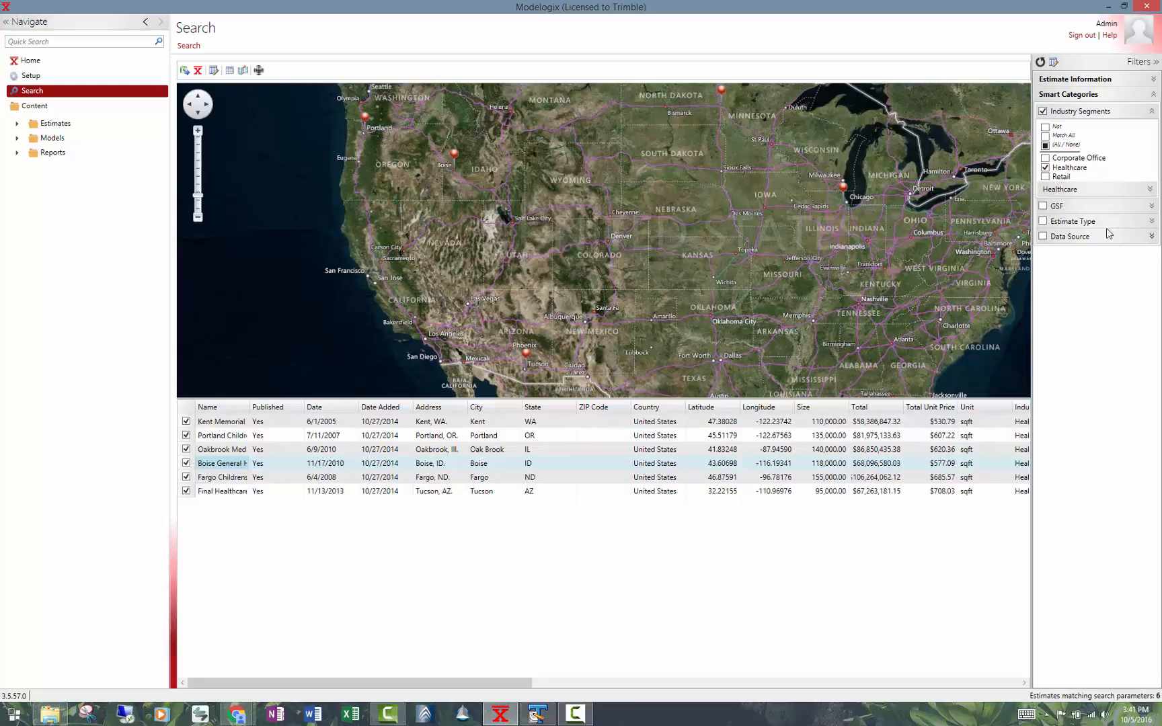
{"action": "left_click", "coordinate": [1152, 207]}
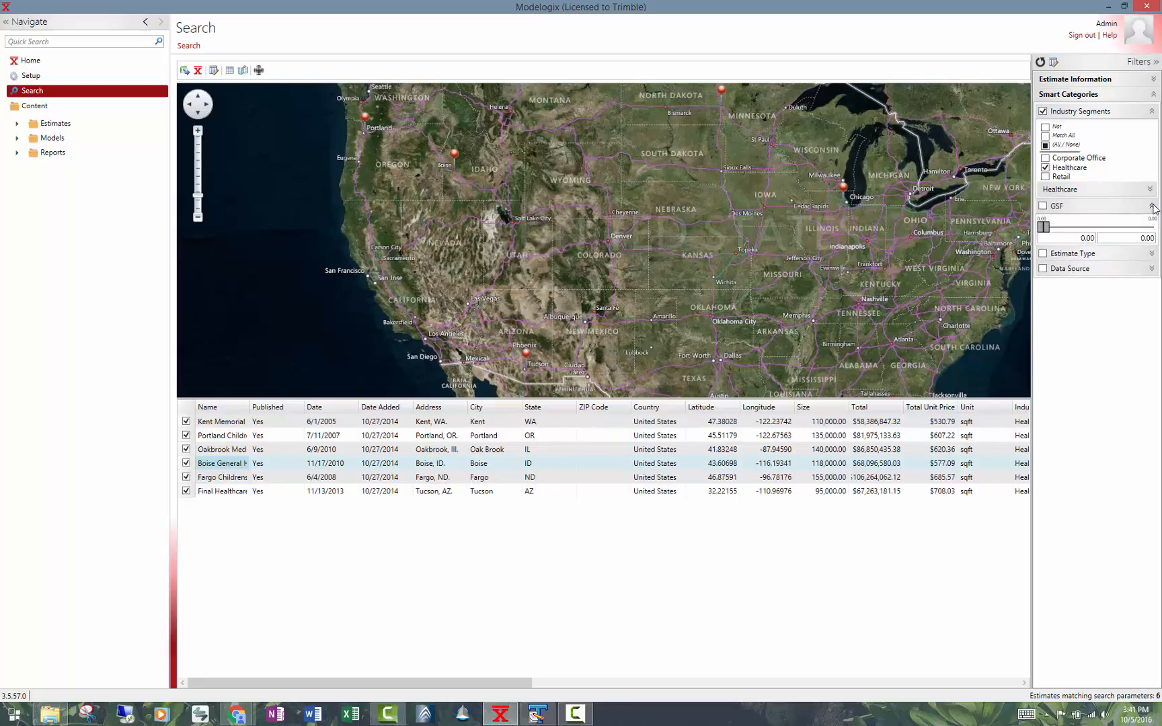
{"action": "left_click", "coordinate": [1152, 206]}
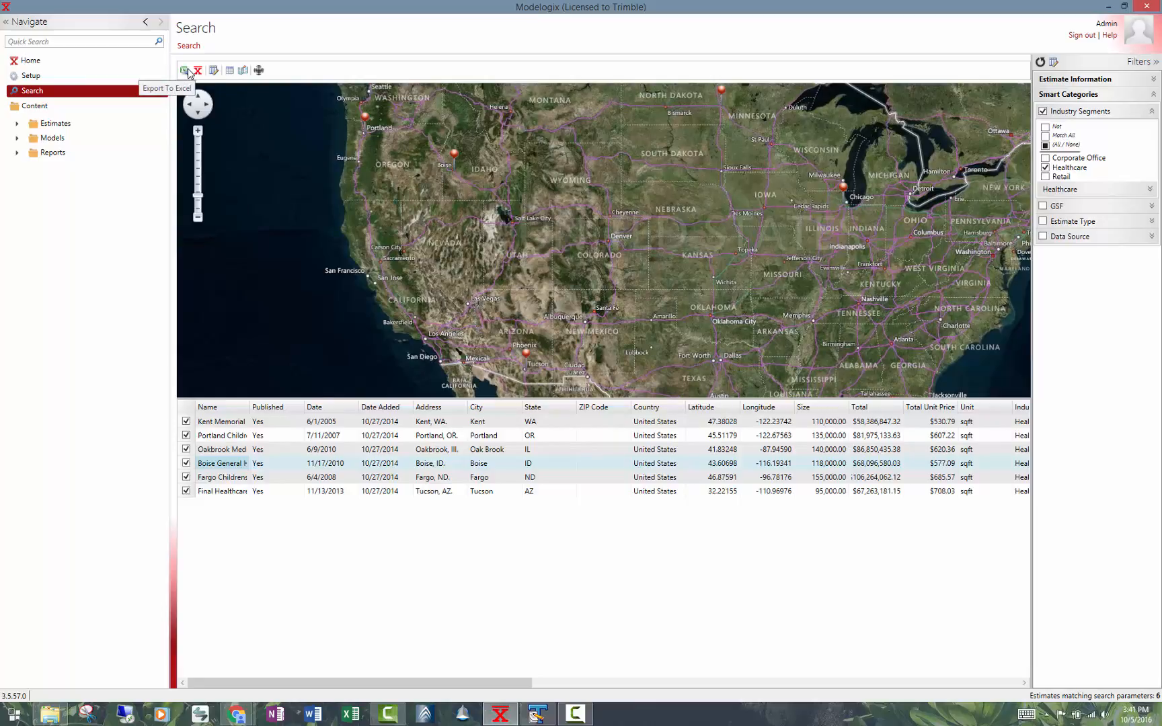
Centre the map on the Portland Childrens Hospital estimate, and toggle the search map and results table off and on.
{"action": "left_click", "coordinate": [259, 69]}
{"action": "left_click", "coordinate": [542, 436]}
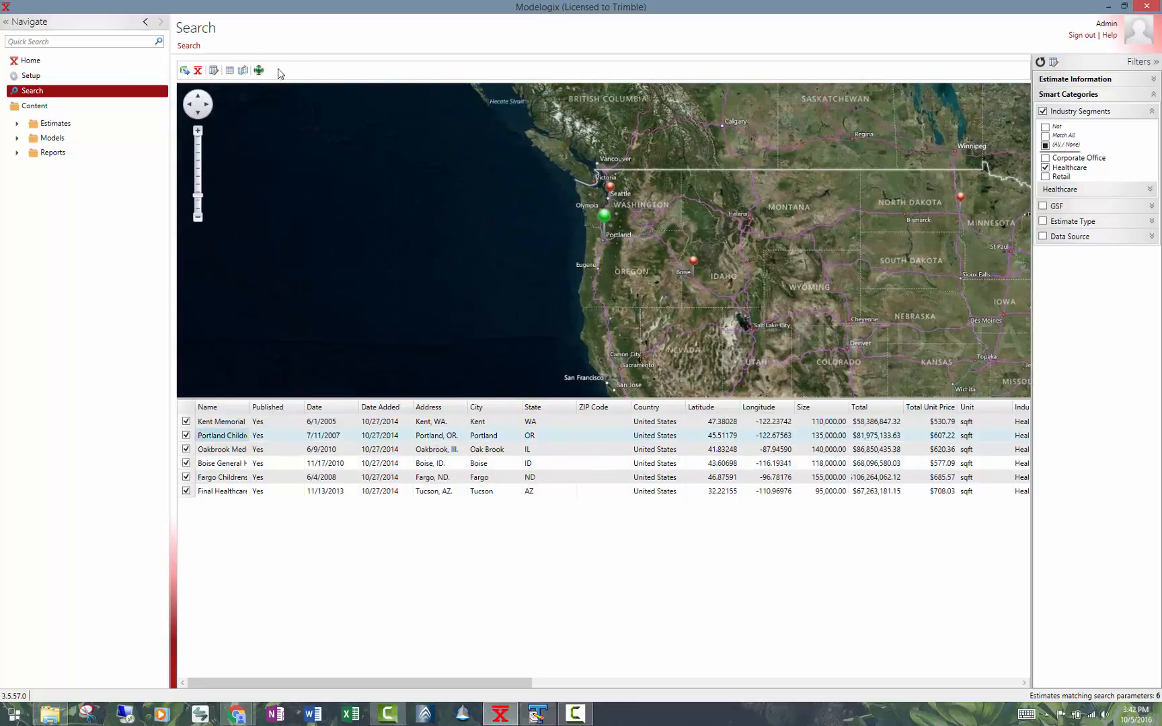
{"action": "left_click", "coordinate": [243, 72]}
{"action": "left_click", "coordinate": [240, 72]}
{"action": "left_click", "coordinate": [231, 72]}
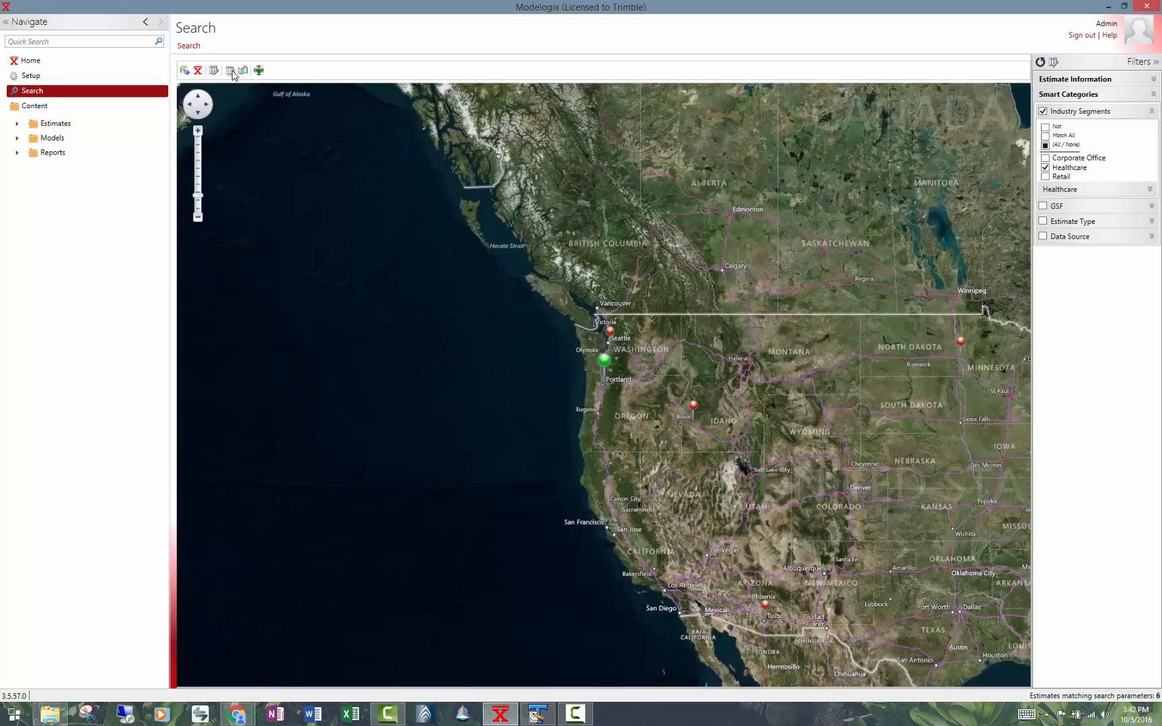
{"action": "left_click", "coordinate": [230, 71]}
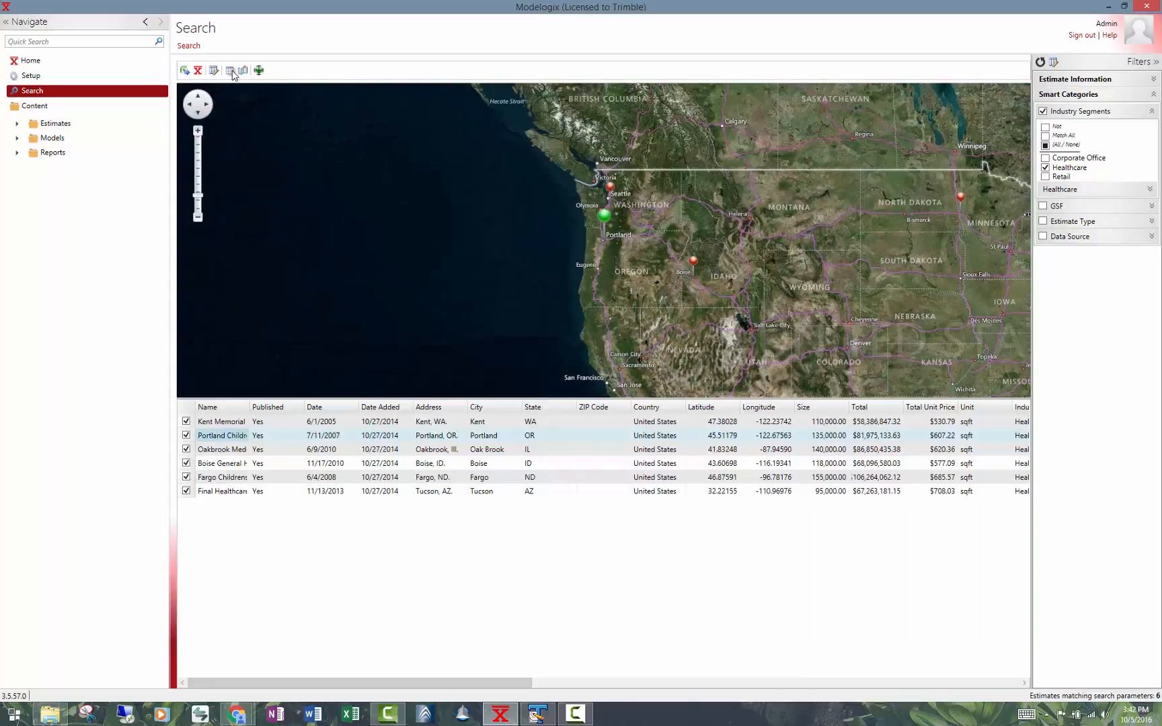
Open the Palo Alto Medical Center model and review its details, markups, attachments, notes and cost spreadsheet.
{"action": "left_click", "coordinate": [16, 138]}
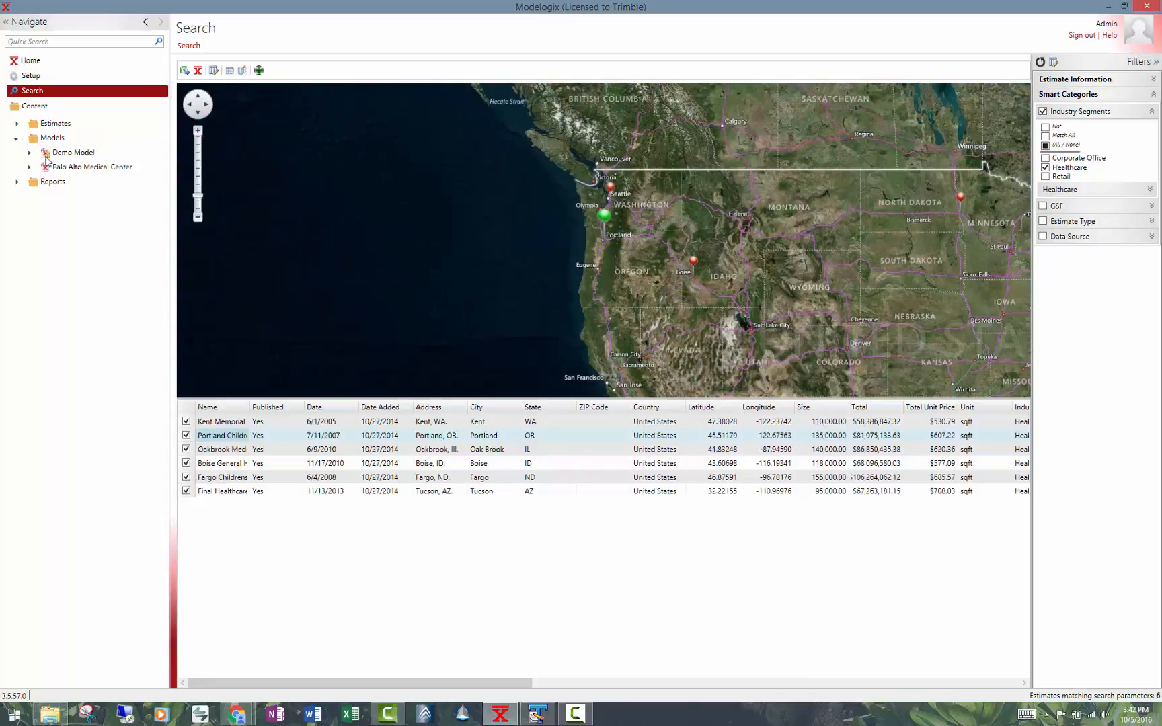
{"action": "left_click", "coordinate": [64, 167]}
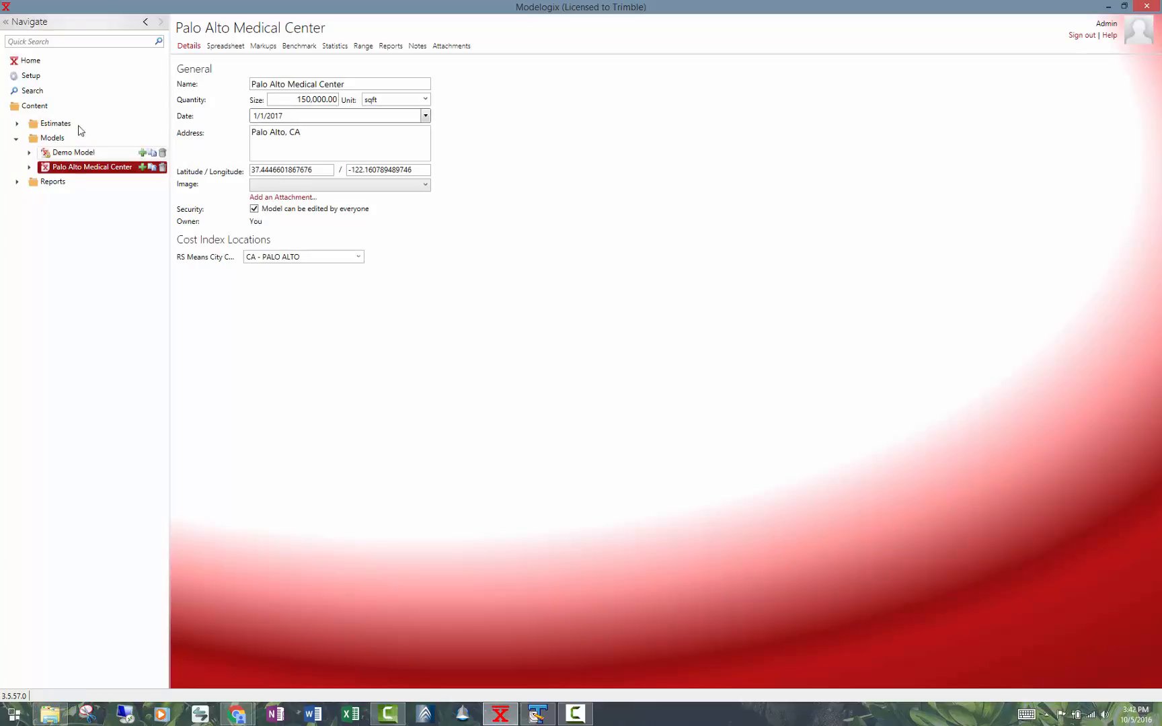
{"action": "left_click", "coordinate": [222, 47]}
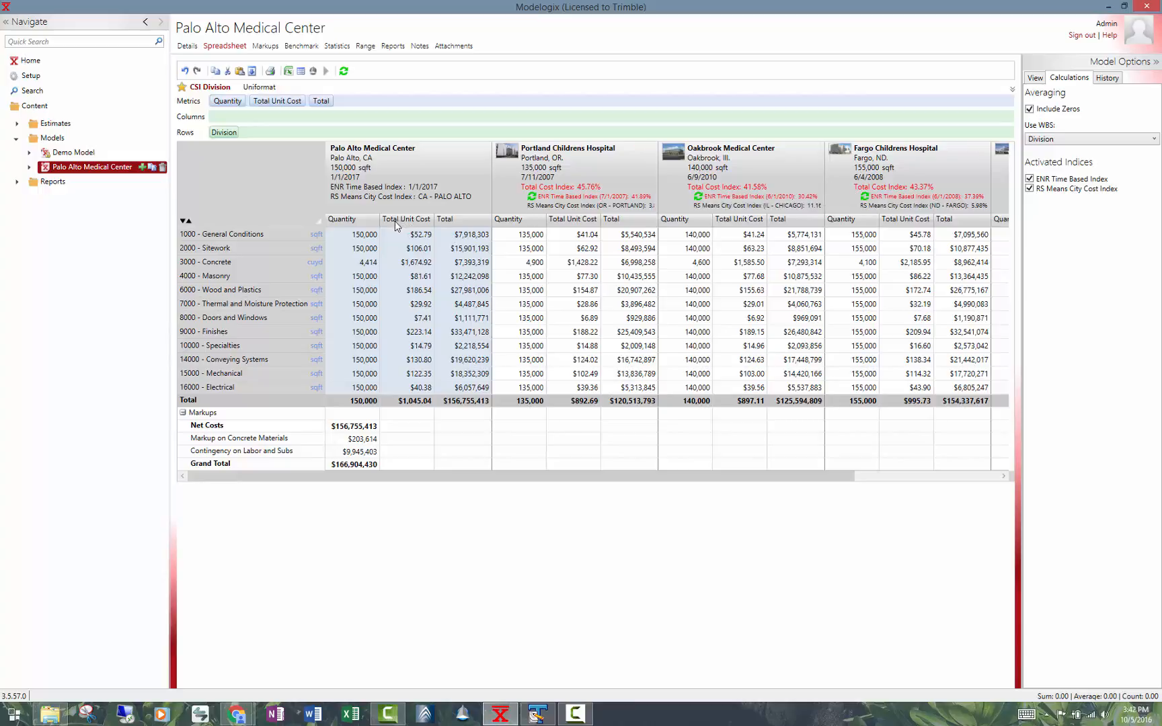
{"action": "left_click", "coordinate": [189, 47]}
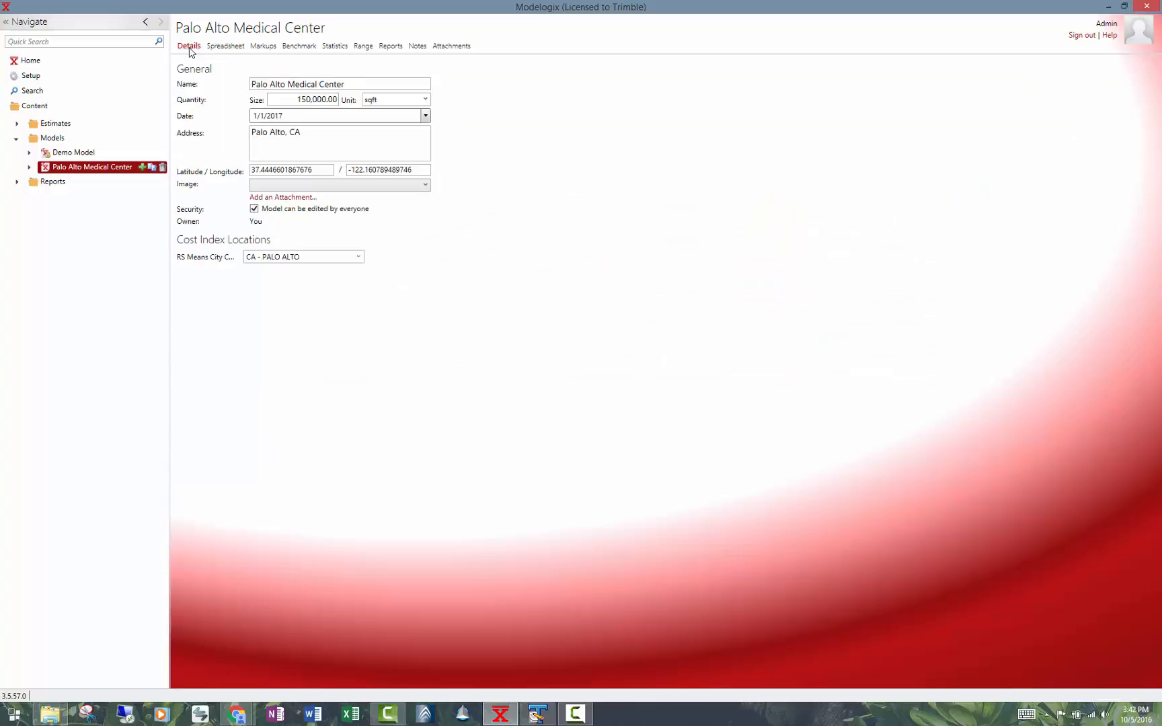
{"action": "left_click", "coordinate": [263, 47]}
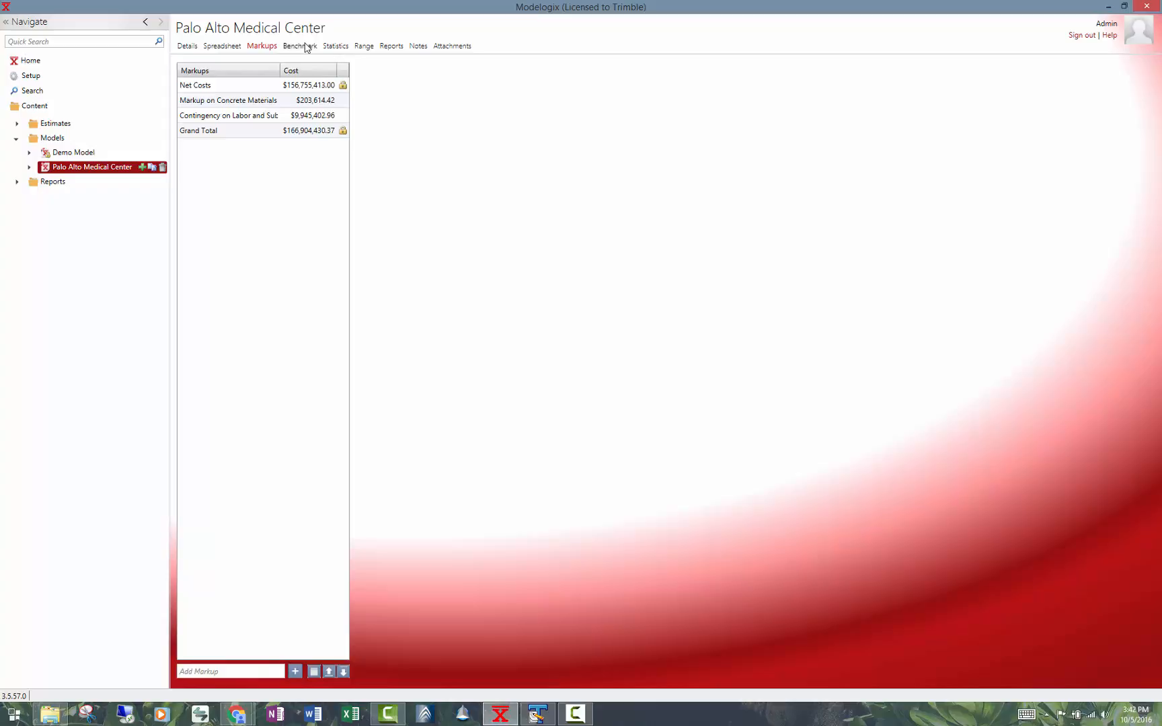
{"action": "left_click", "coordinate": [461, 47]}
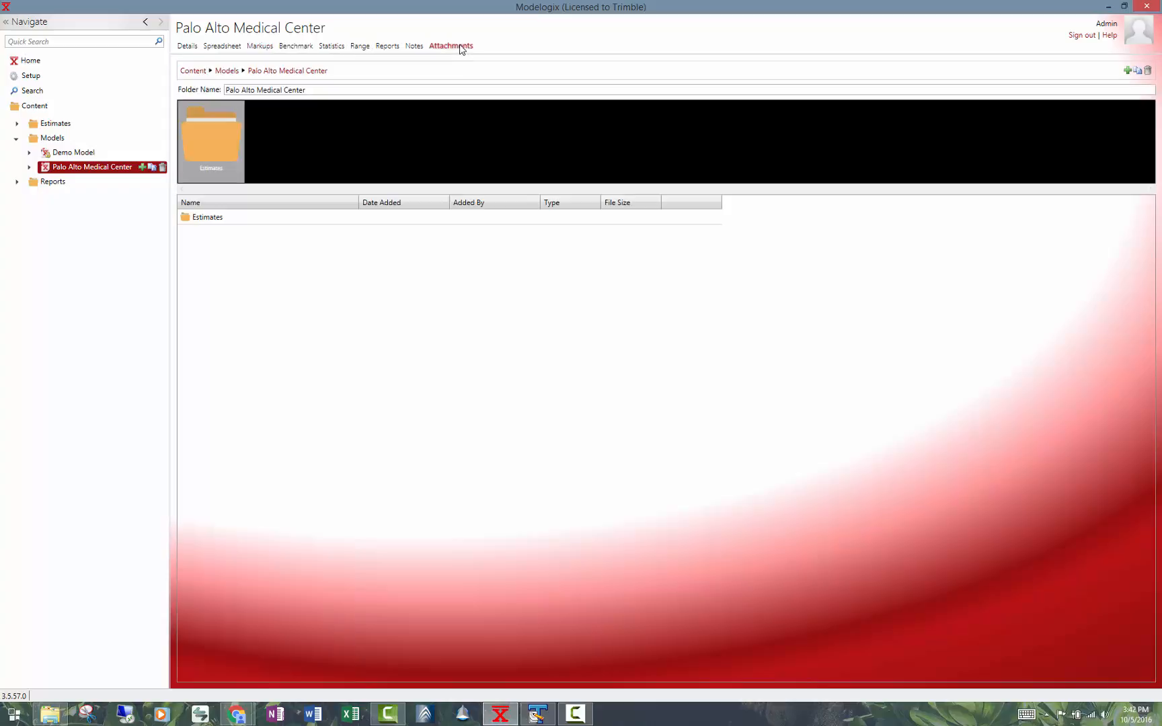
{"action": "left_click", "coordinate": [415, 46]}
{"action": "left_click", "coordinate": [222, 47]}
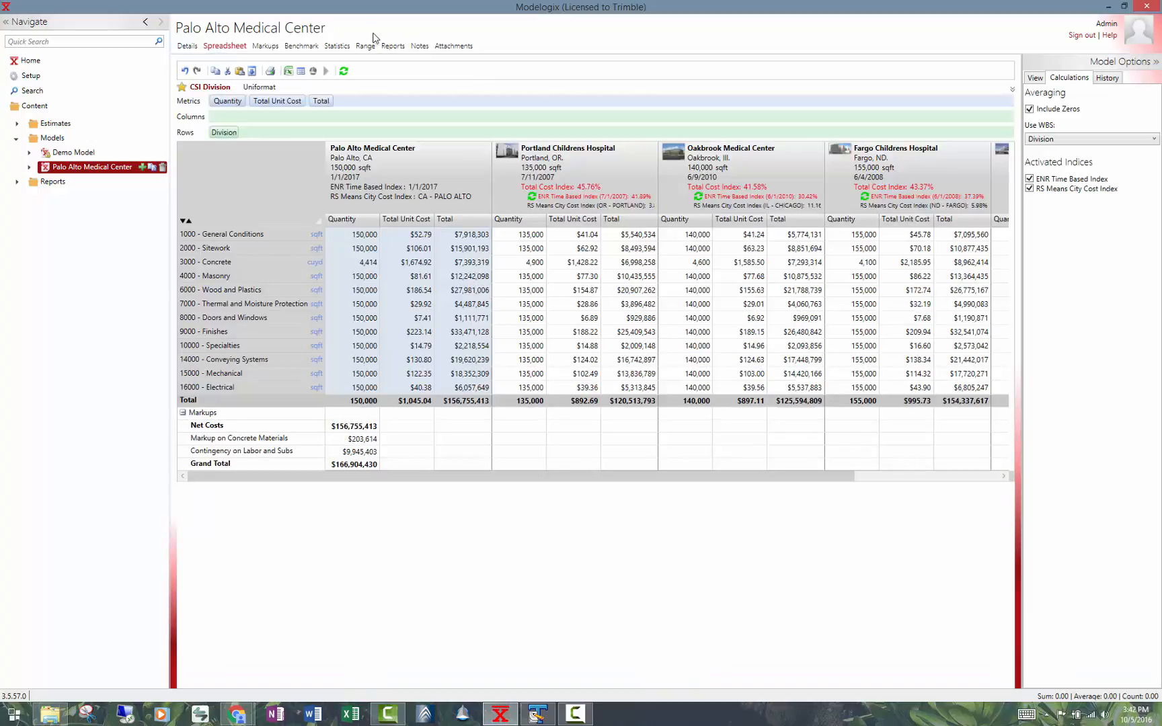
Open the Fargo Childrens Hospital estimate and view its details and cost spreadsheet.
{"action": "left_click", "coordinate": [17, 123]}
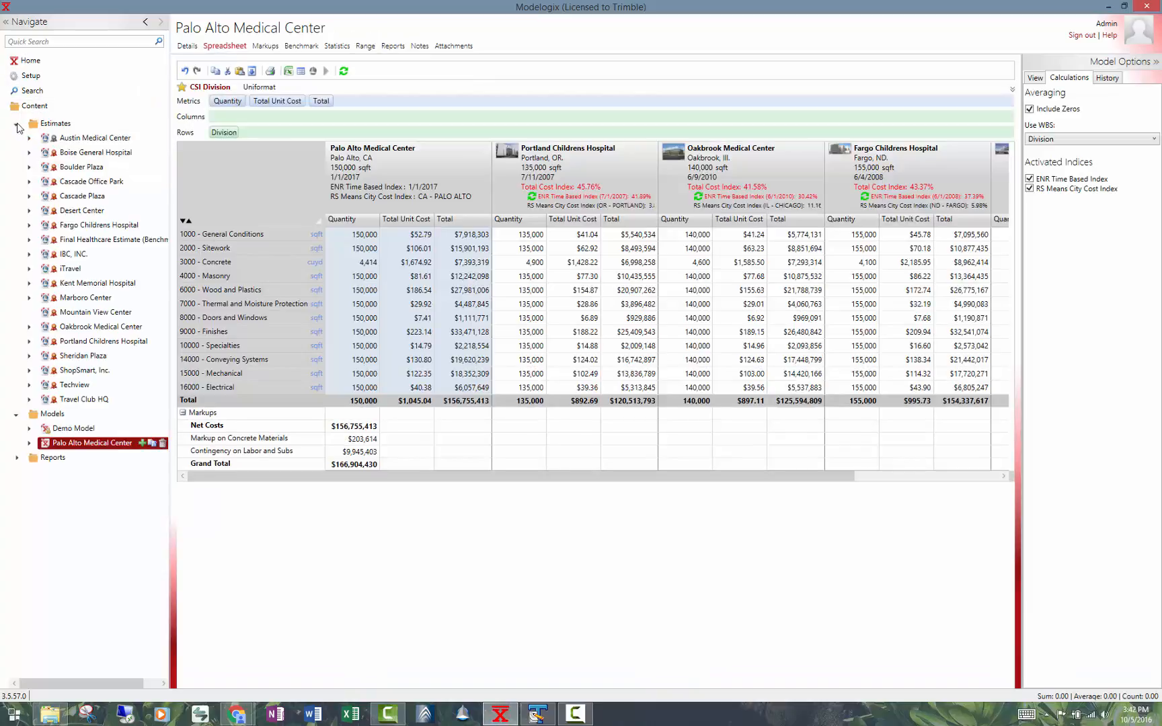
{"action": "left_click", "coordinate": [65, 227]}
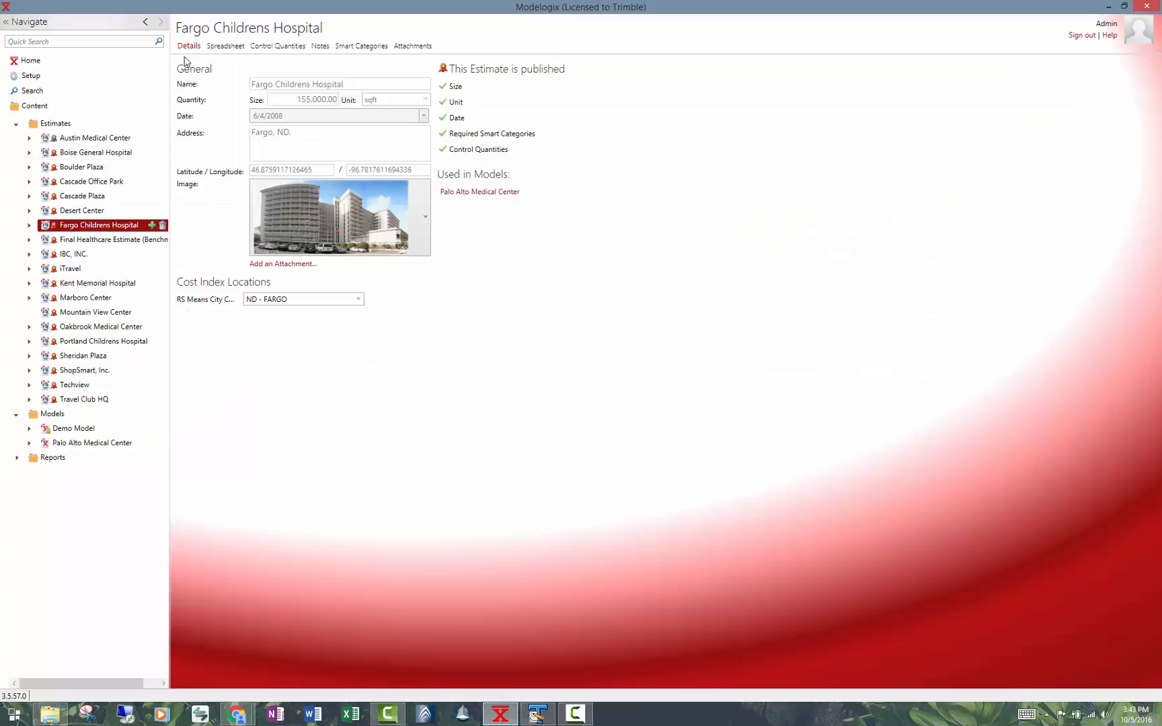
{"action": "left_click", "coordinate": [224, 46]}
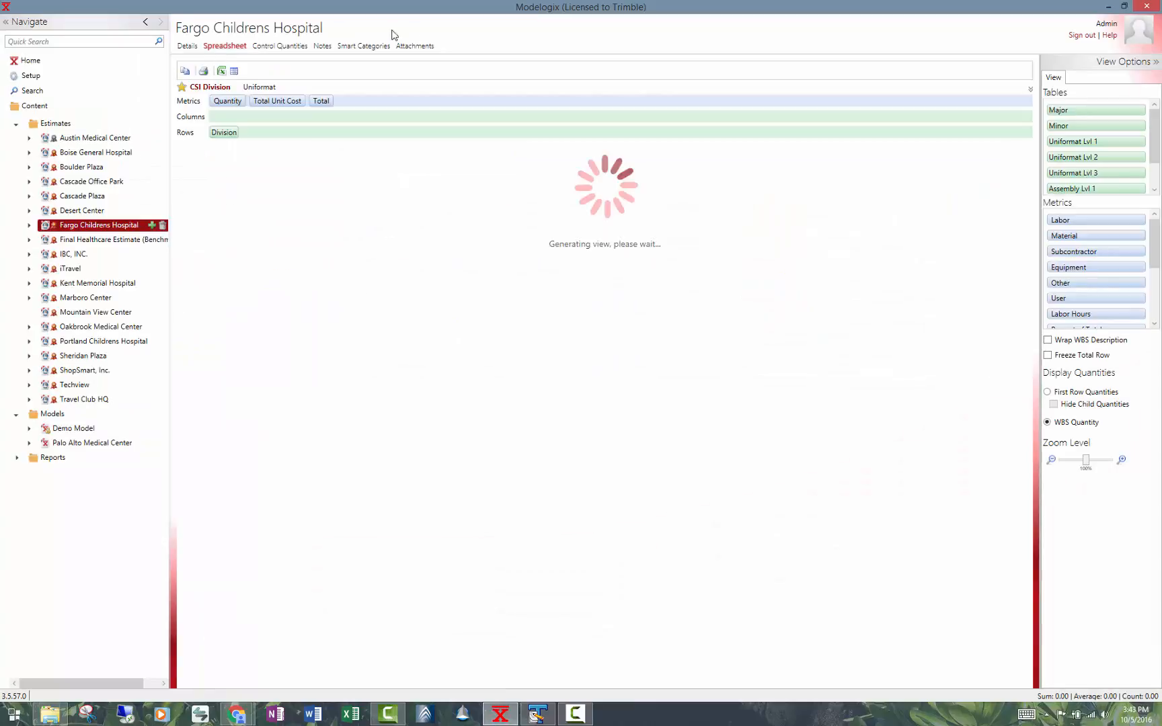
View the Fargo Childrens Hospital estimate's control quantities, and collapse the Estimates folder in the navigation tree.
{"action": "left_click", "coordinate": [296, 47]}
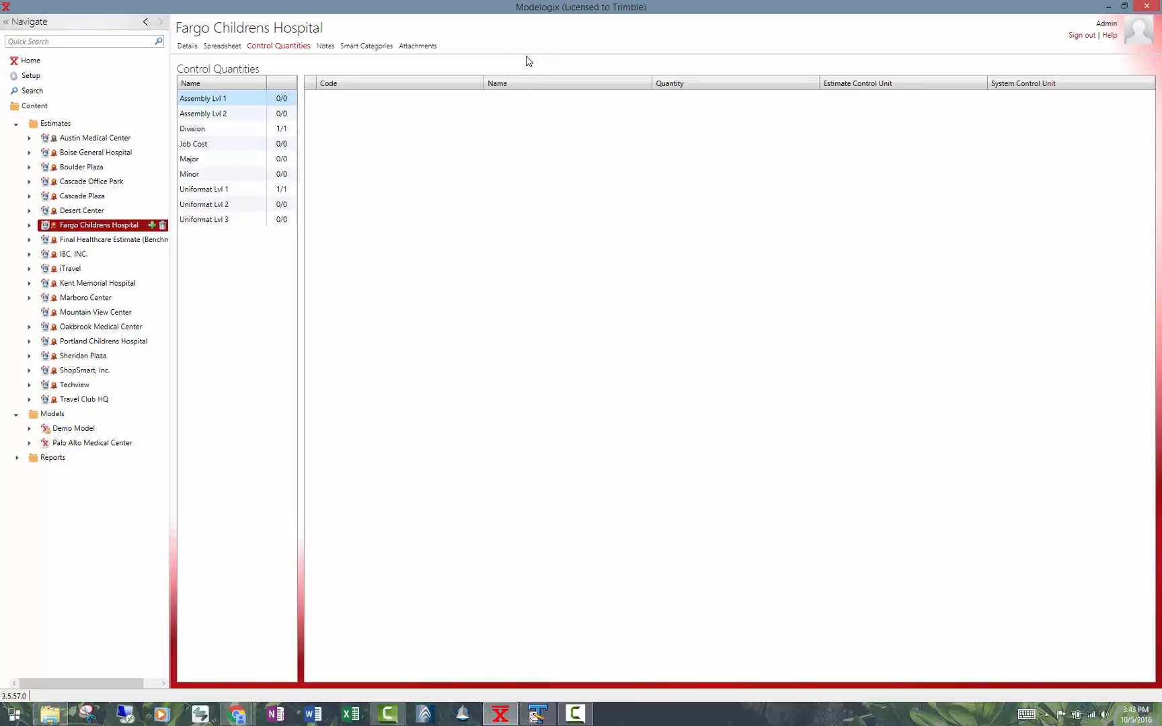
{"action": "left_click", "coordinate": [16, 126]}
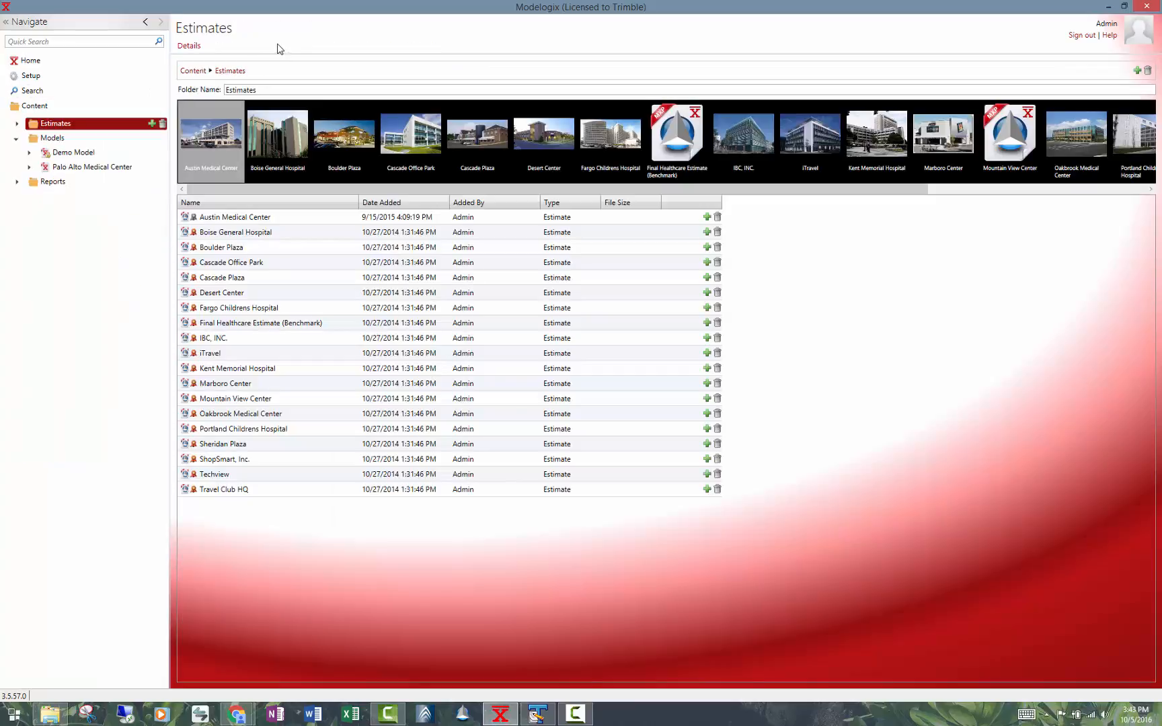
Reopen the Palo Alto Medical Center model's spreadsheet and review its calculation options, view options and change history.
{"action": "left_click", "coordinate": [57, 168]}
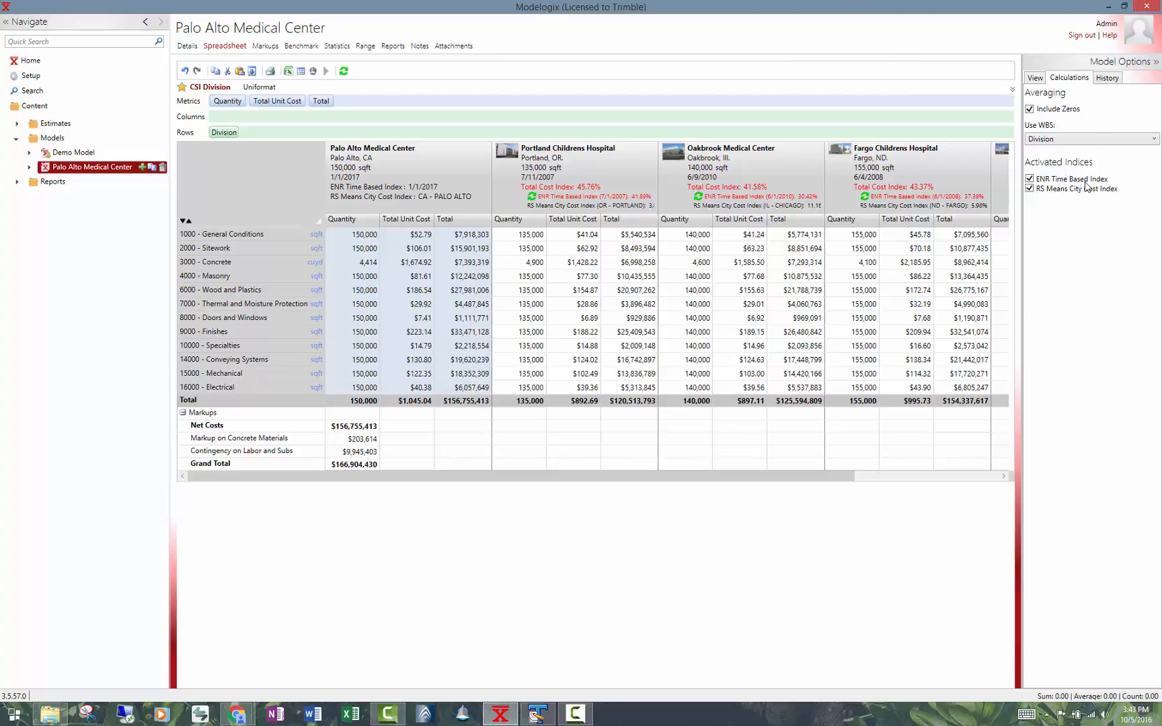
{"action": "left_click", "coordinate": [1036, 78]}
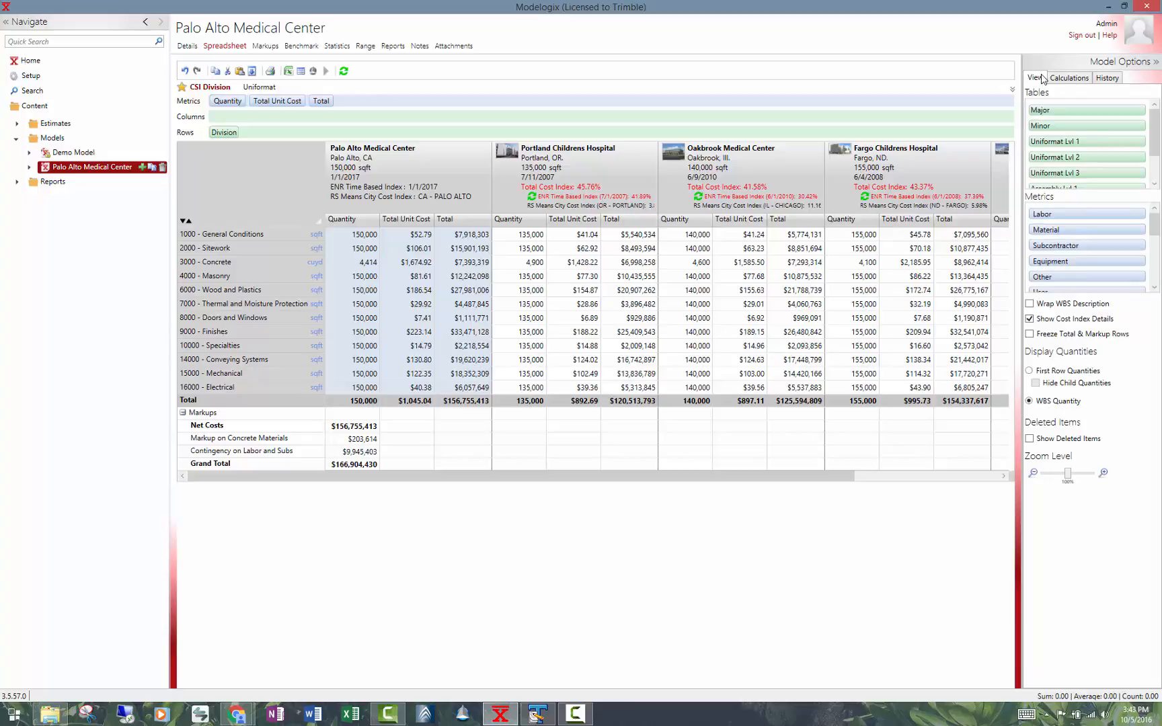
{"action": "left_click", "coordinate": [1109, 81]}
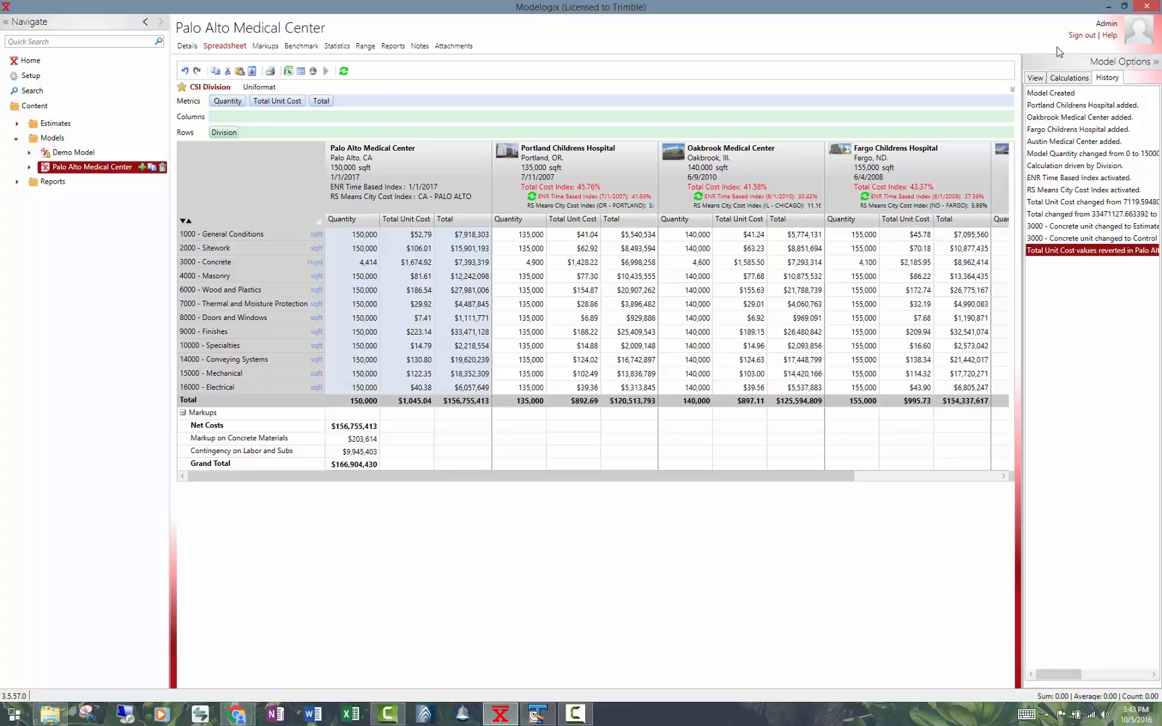
{"action": "left_click", "coordinate": [1039, 78]}
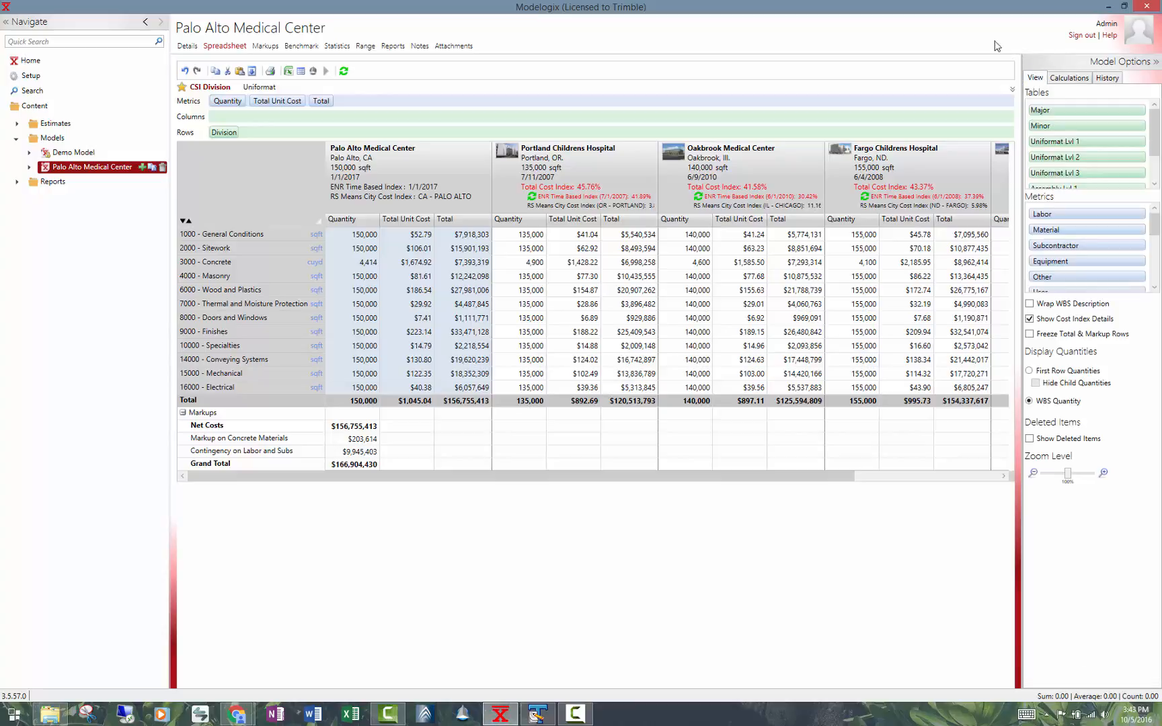